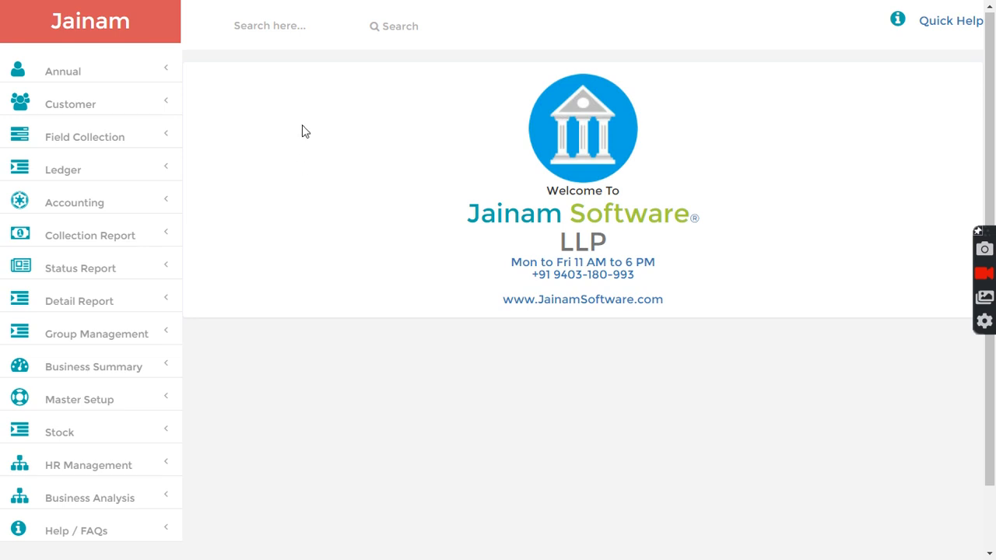
# Step: Open the Customer Group list under Master Setup and focus the group name field
pyautogui.scroll(-2, 207, 374)
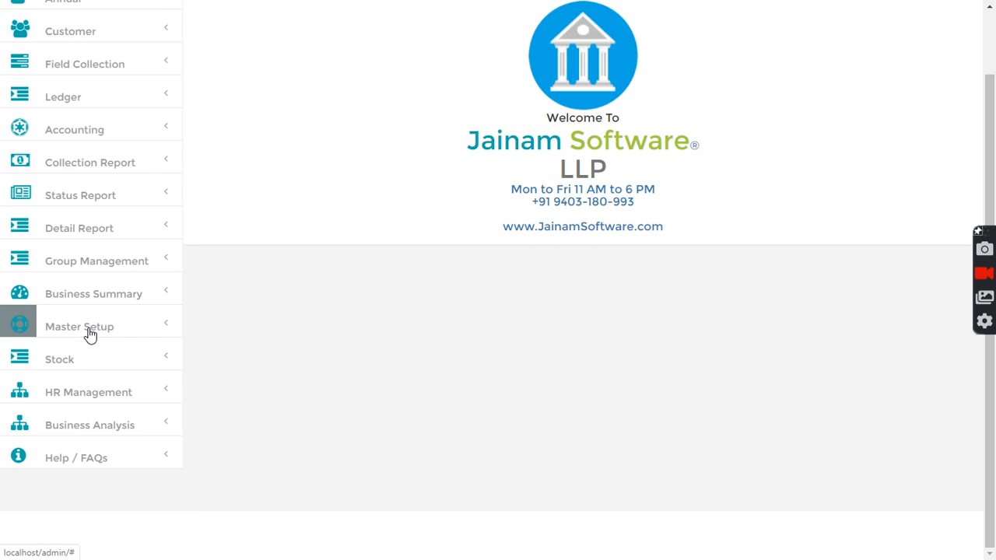
pyautogui.click(91, 333)
pyautogui.click(74, 426)
pyautogui.scroll(-3, 319, 296)
pyautogui.scroll(3, 306, 361)
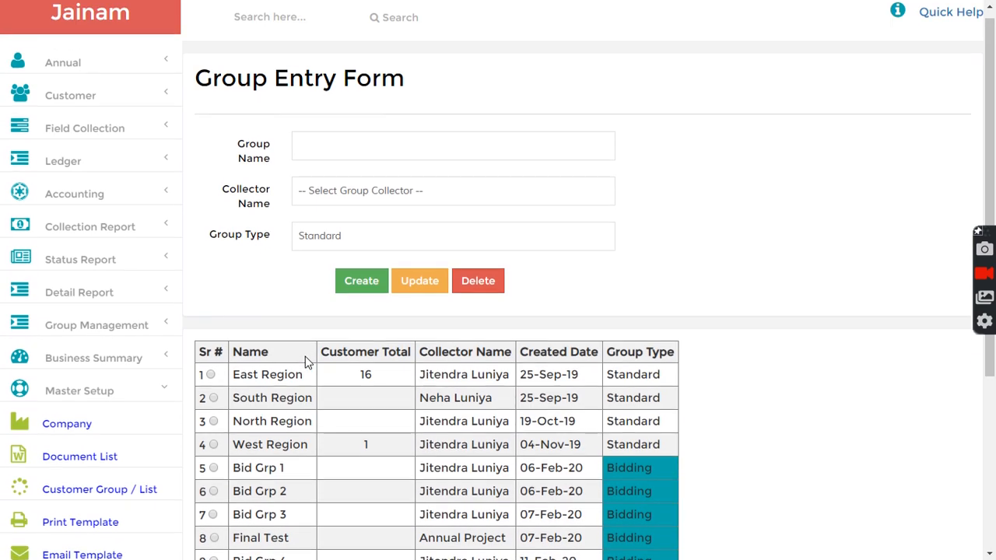
pyautogui.click(378, 151)
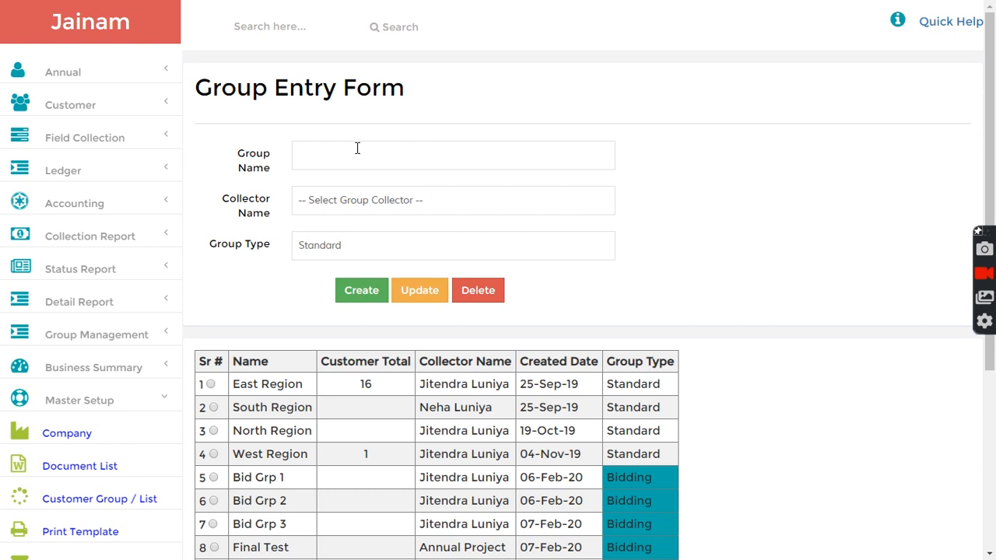
# Step: Open customer creation, search for the customer by name, and start a new loan for them
pyautogui.click(72, 114)
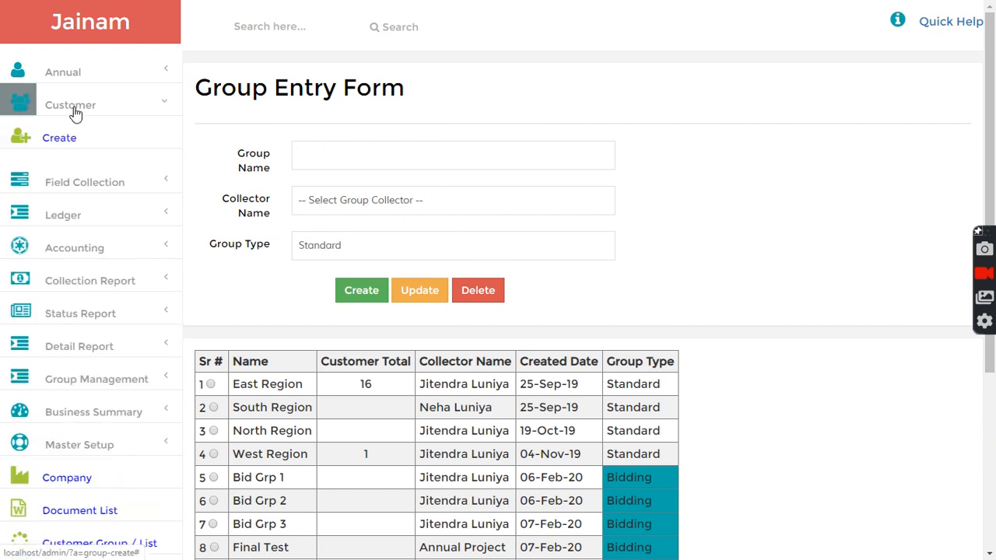
pyautogui.click(62, 143)
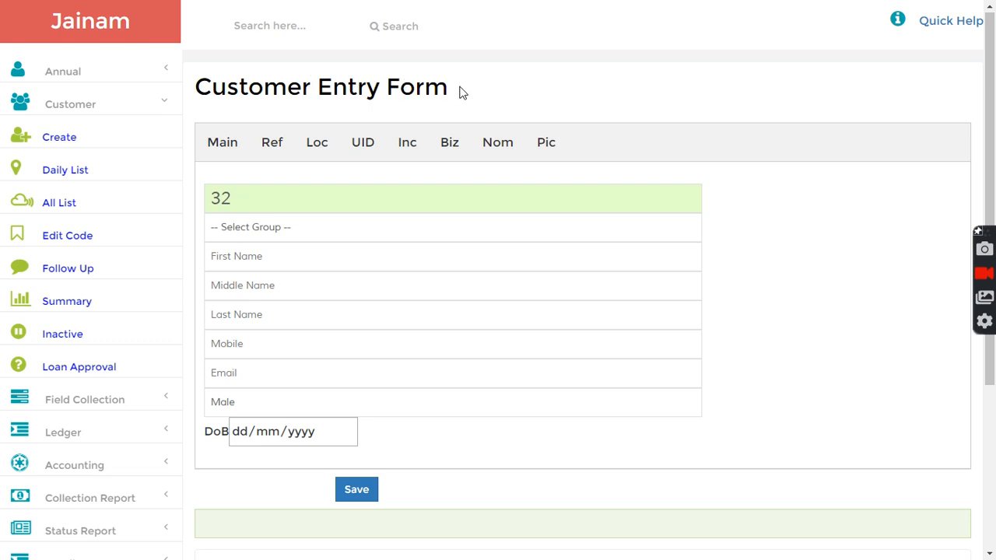
pyautogui.click(275, 28)
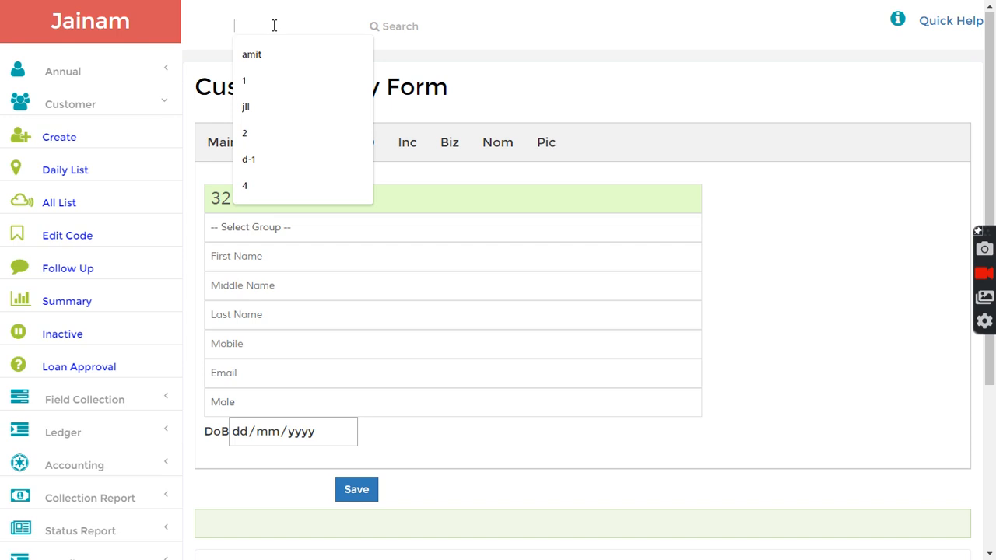
pyautogui.write('amit')
pyautogui.press('Return')
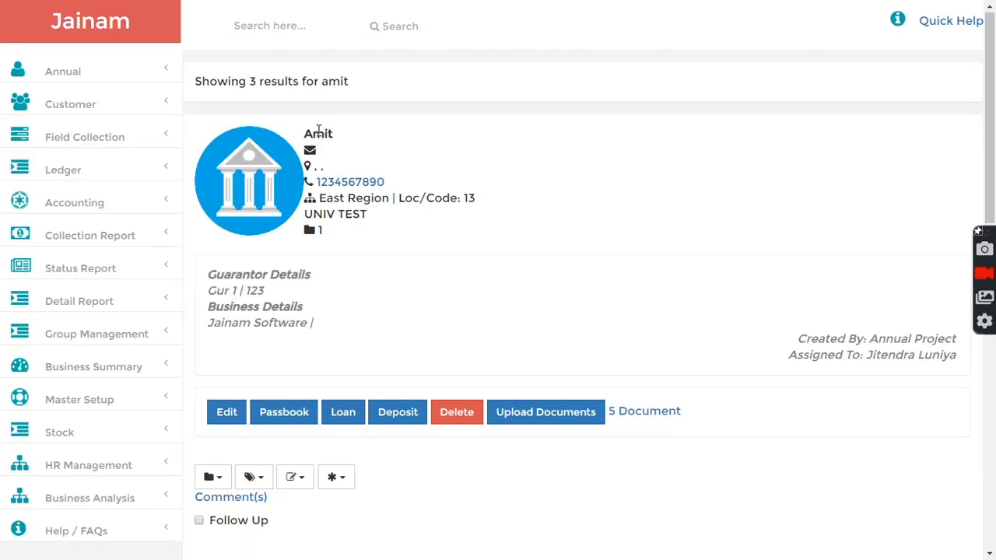
pyautogui.click(345, 417)
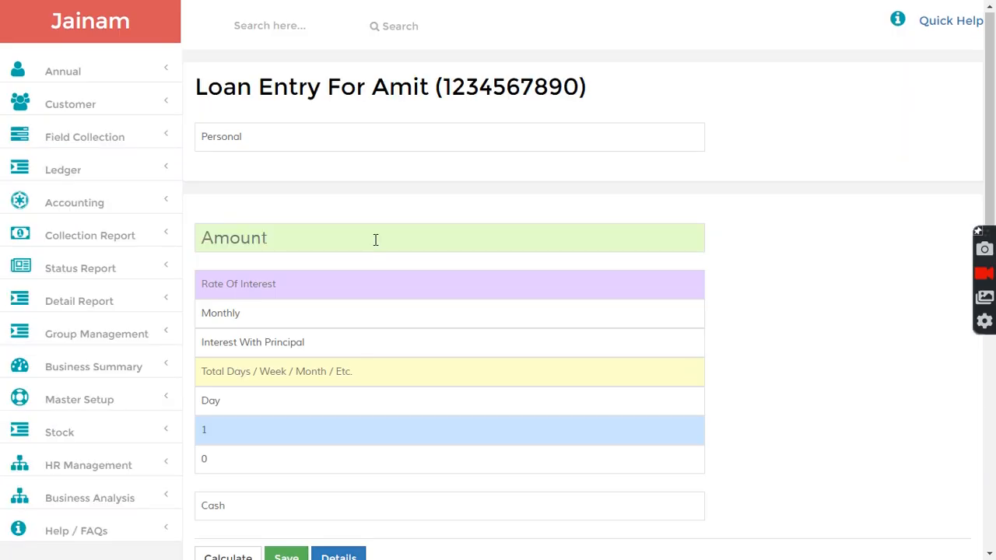
# Step: Make it a Property loan of 2000000 with a 0 interest rate
pyautogui.click(249, 146)
pyautogui.click(236, 222)
pyautogui.scroll(-1, 296, 202)
pyautogui.click(262, 164)
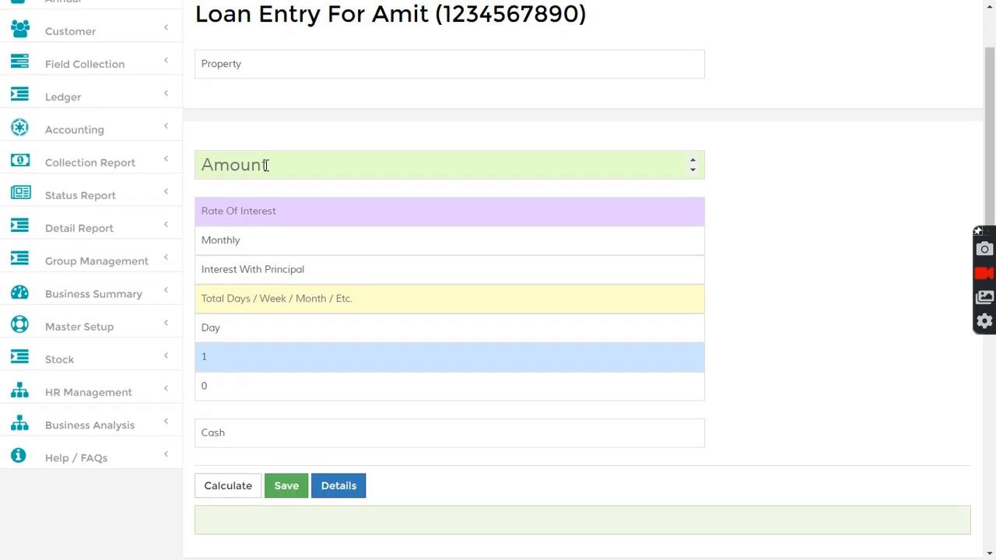
pyautogui.write('20')
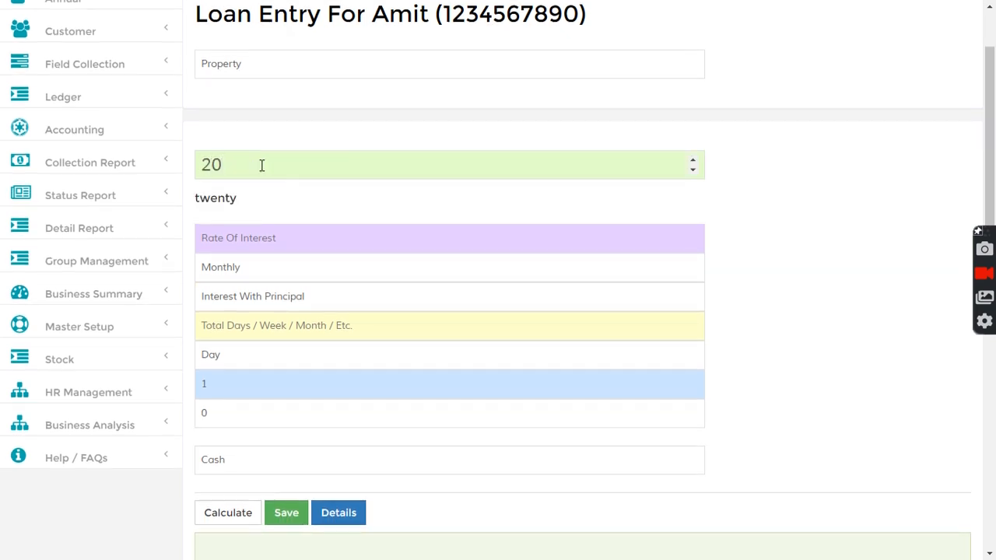
pyautogui.write('00000')
pyautogui.press('Tab')
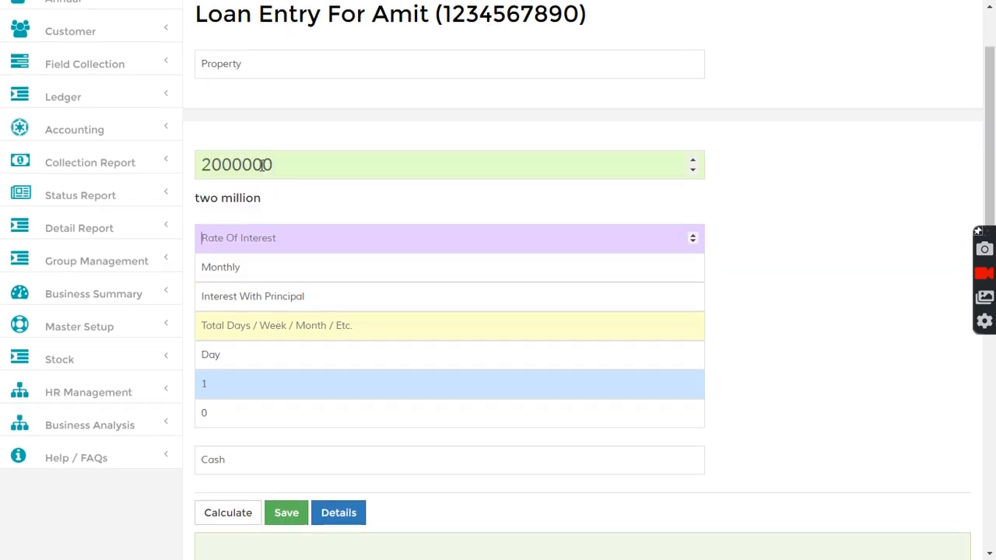
pyautogui.write('0')
# Step: Set the loan duration to 60 months
pyautogui.click(249, 330)
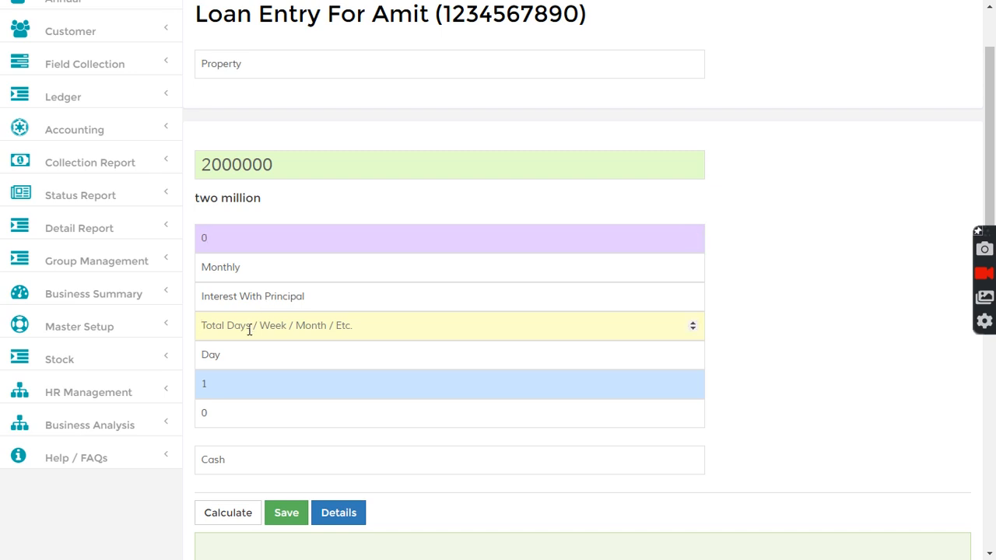
pyautogui.moveTo(284, 164); pyautogui.dragTo(195, 165)
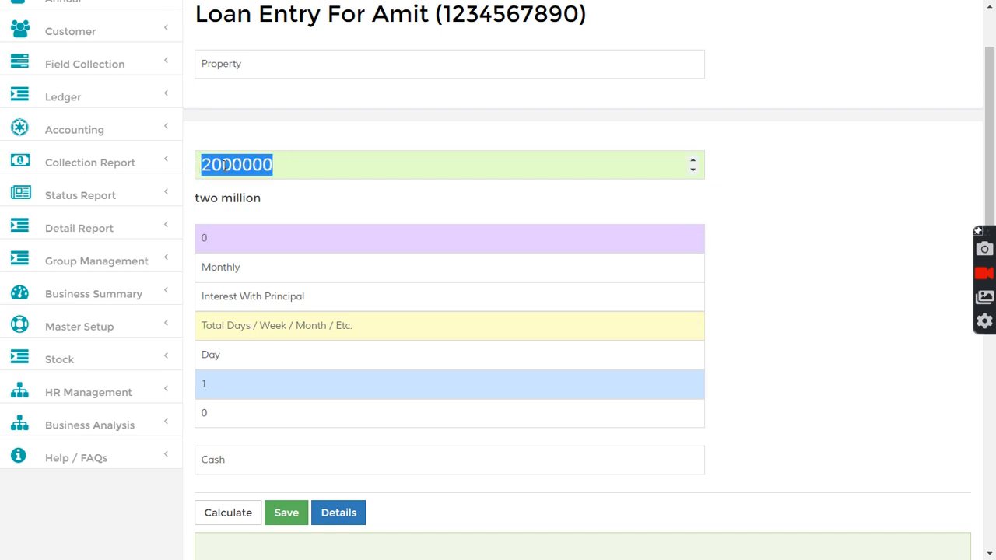
pyautogui.click(716, 213)
pyautogui.click(278, 315)
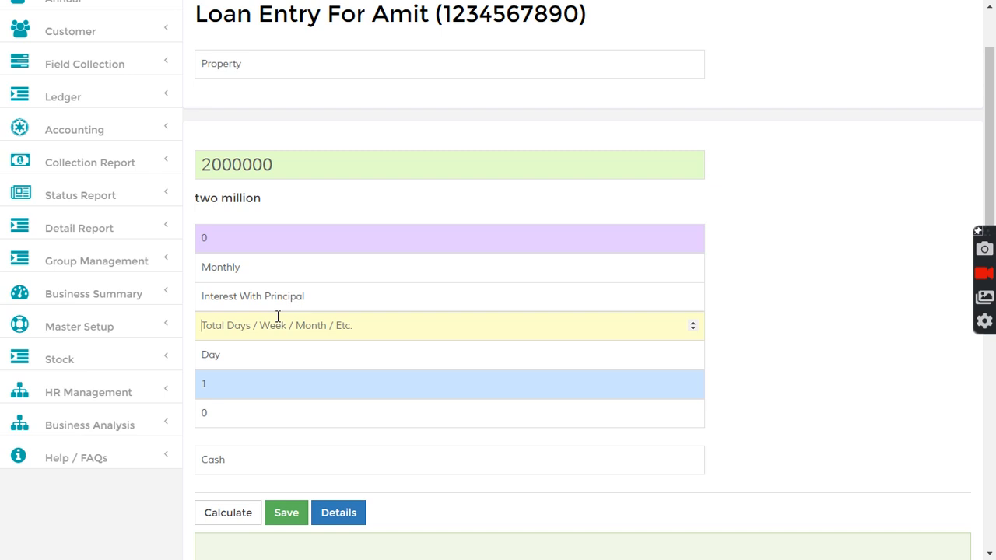
pyautogui.write('60')
pyautogui.click(275, 359)
pyautogui.click(229, 403)
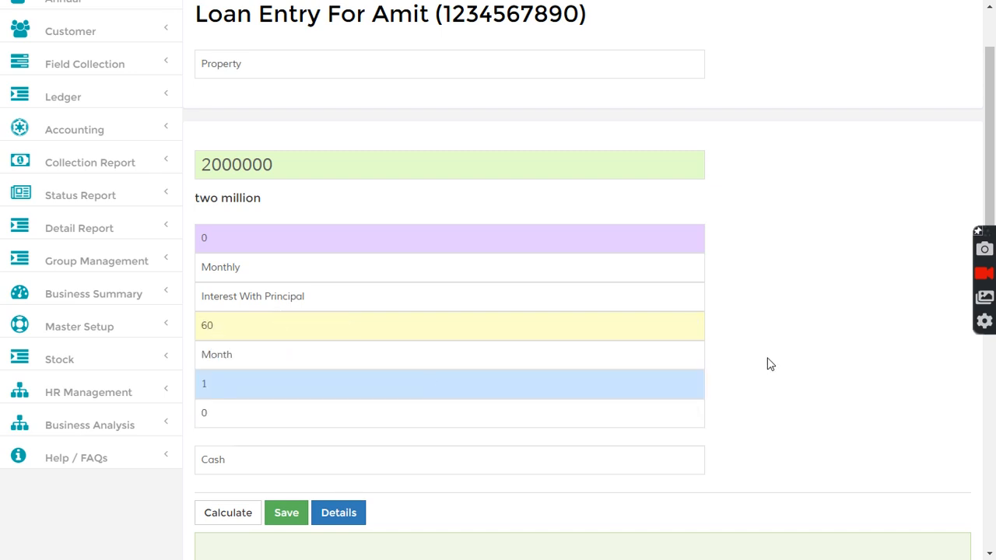
pyautogui.moveTo(285, 163); pyautogui.dragTo(196, 163)
pyautogui.click(724, 276)
# Step: Keep Cash as the loan's payment source
pyautogui.scroll(-2, 733, 342)
pyautogui.click(252, 315)
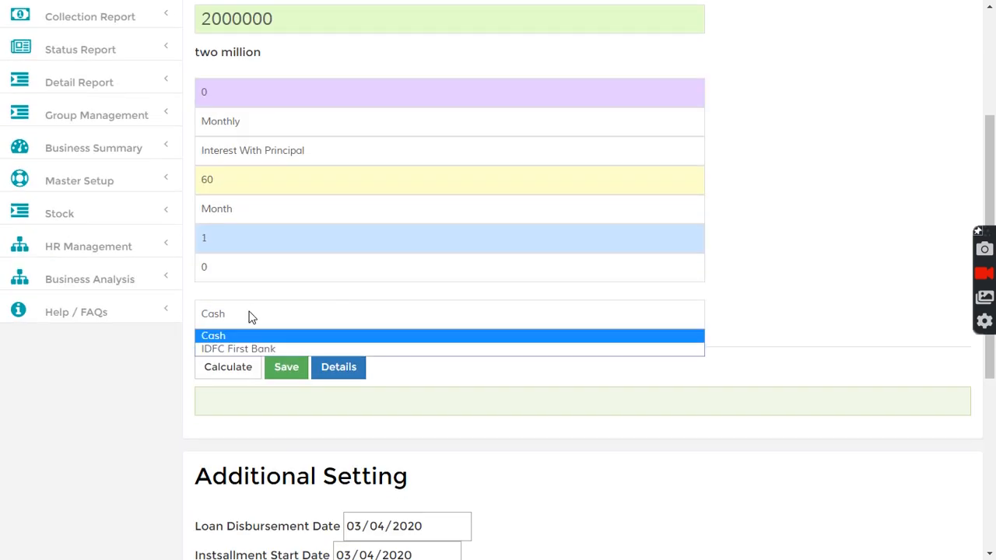
pyautogui.click(772, 322)
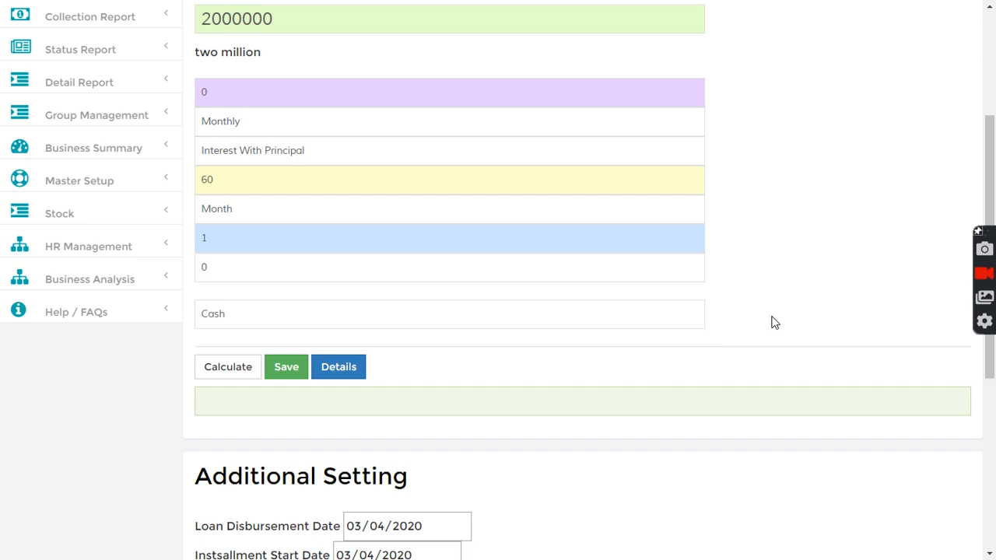
pyautogui.click(315, 314)
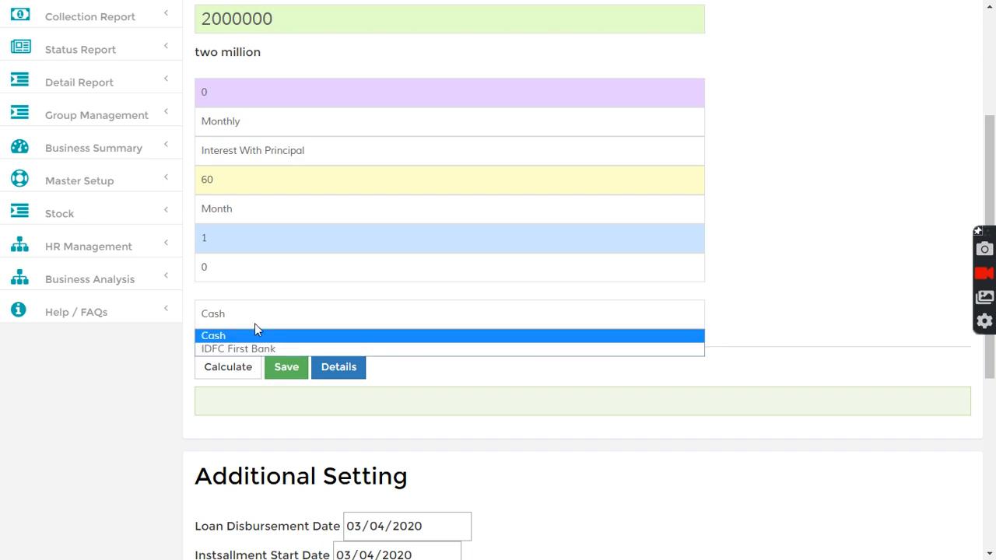
pyautogui.click(763, 343)
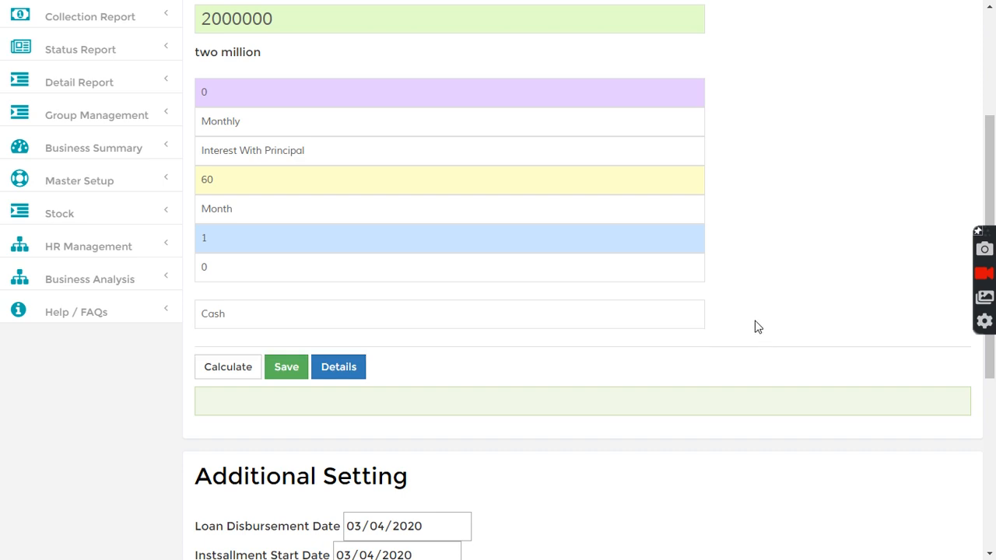
pyautogui.scroll(1, 755, 327)
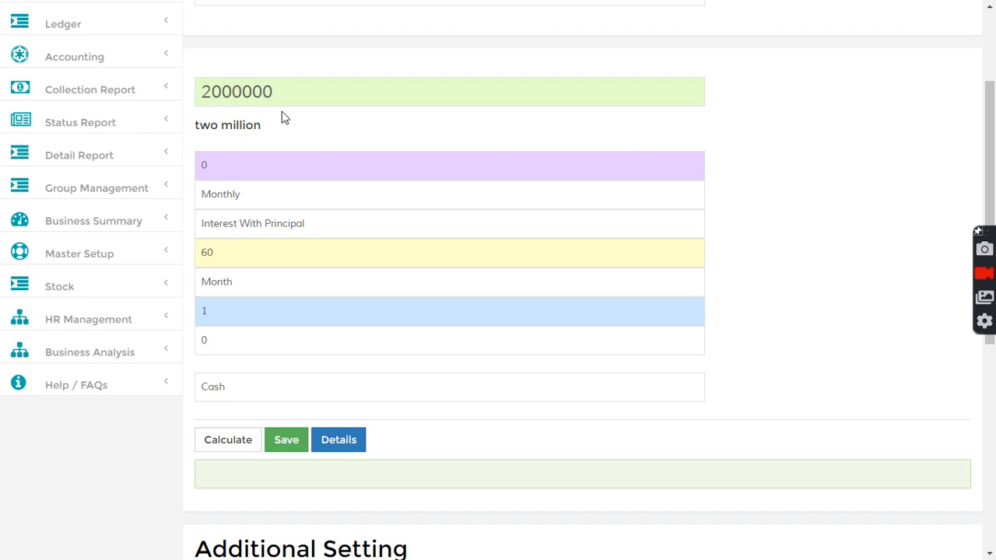
pyautogui.doubleClick(247, 92)
pyautogui.click(755, 173)
pyautogui.click(236, 396)
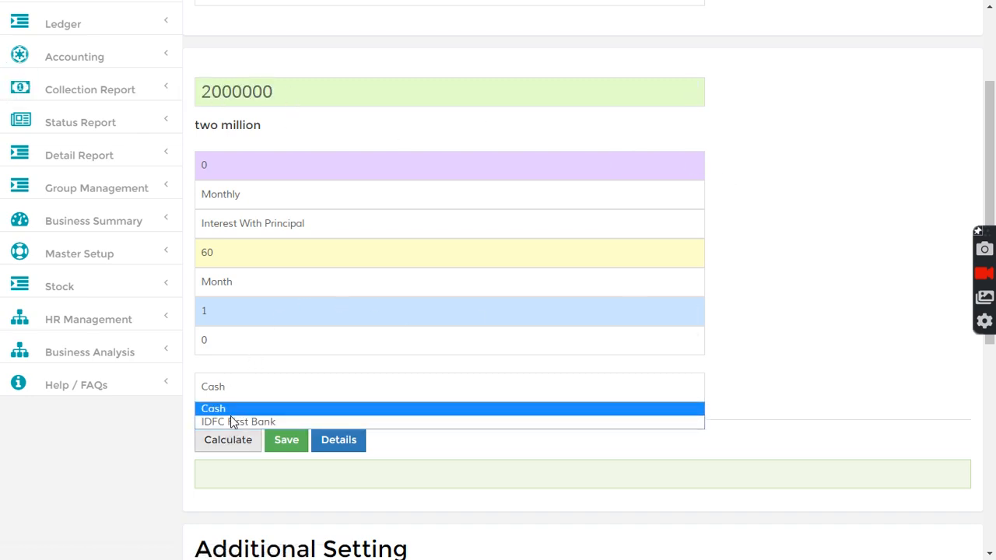
pyautogui.click(781, 393)
pyautogui.scroll(-1, 792, 387)
pyautogui.scroll(4, 794, 387)
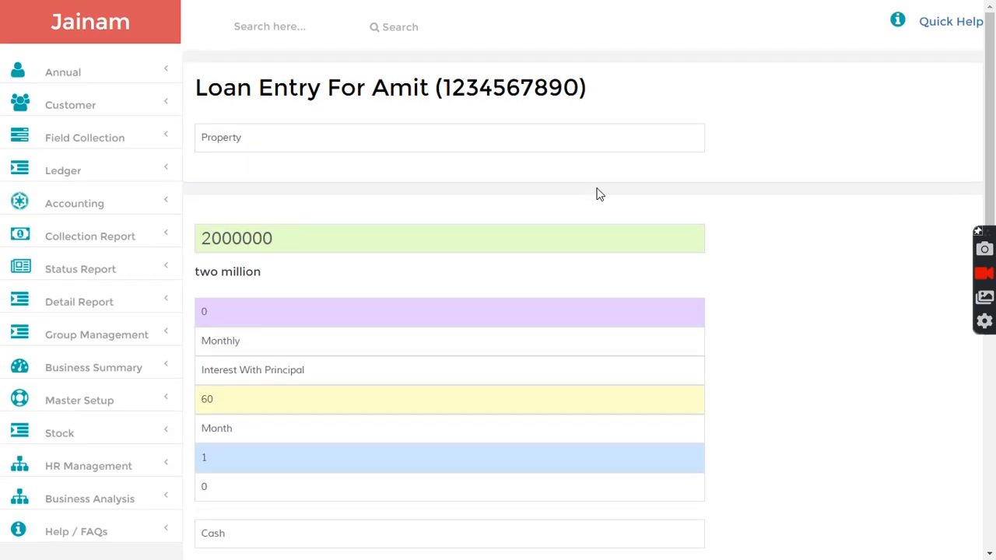
# Step: Create and save a ledger named 'Shivkrupa Scheme' under Bank Accounts
pyautogui.click(65, 172)
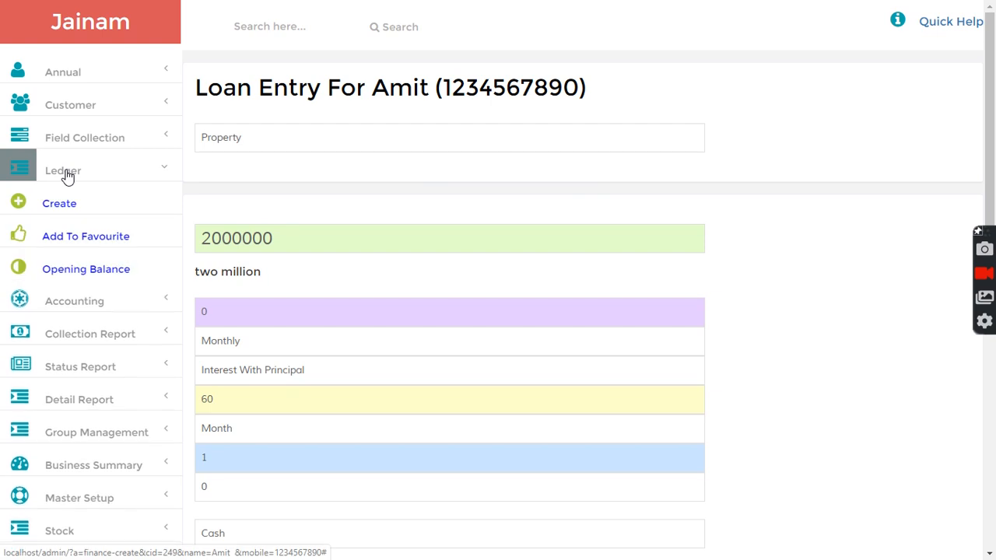
pyautogui.click(60, 204)
pyautogui.click(235, 137)
pyautogui.click(230, 187)
pyautogui.click(259, 167)
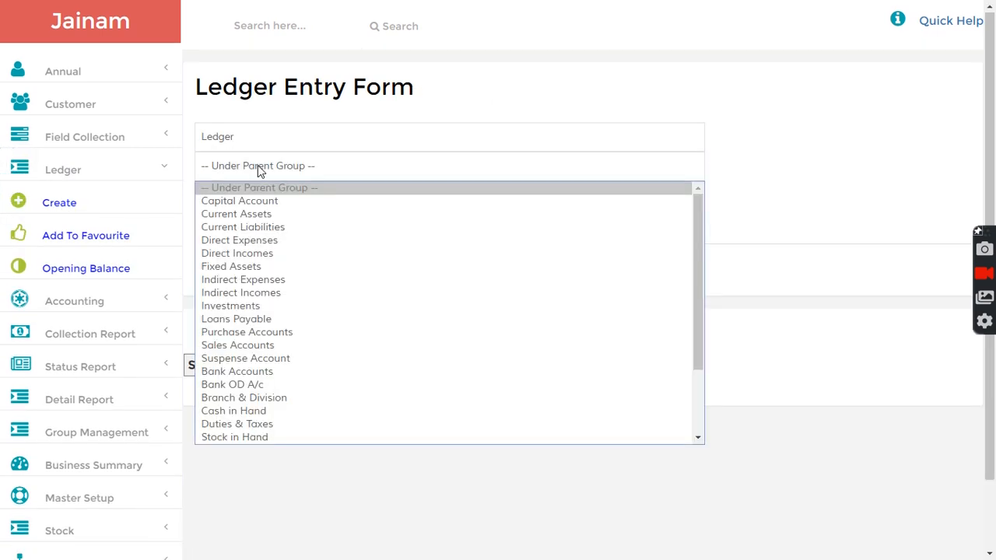
pyautogui.press('b')
pyautogui.press('Return')
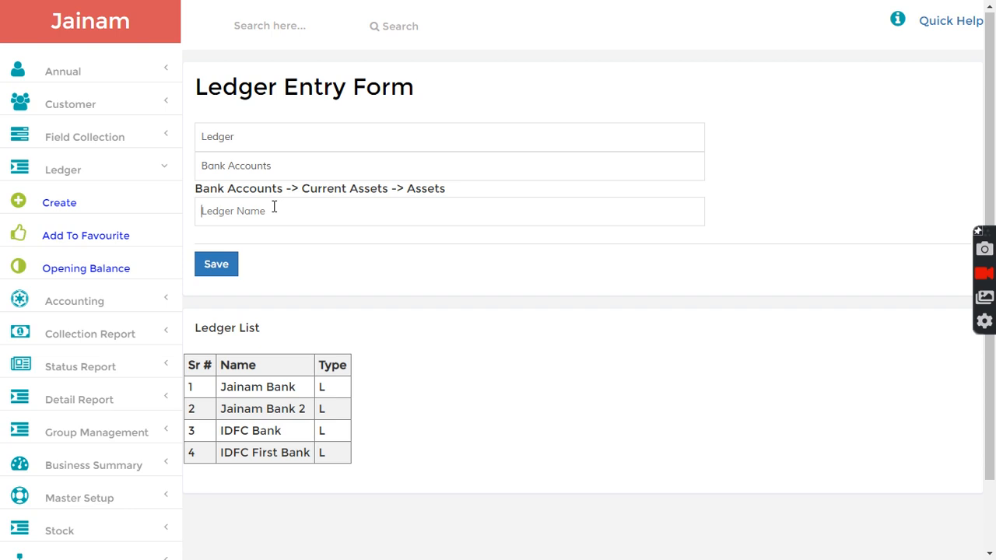
pyautogui.write('Shivkrupa Scheme')
pyautogui.click(224, 268)
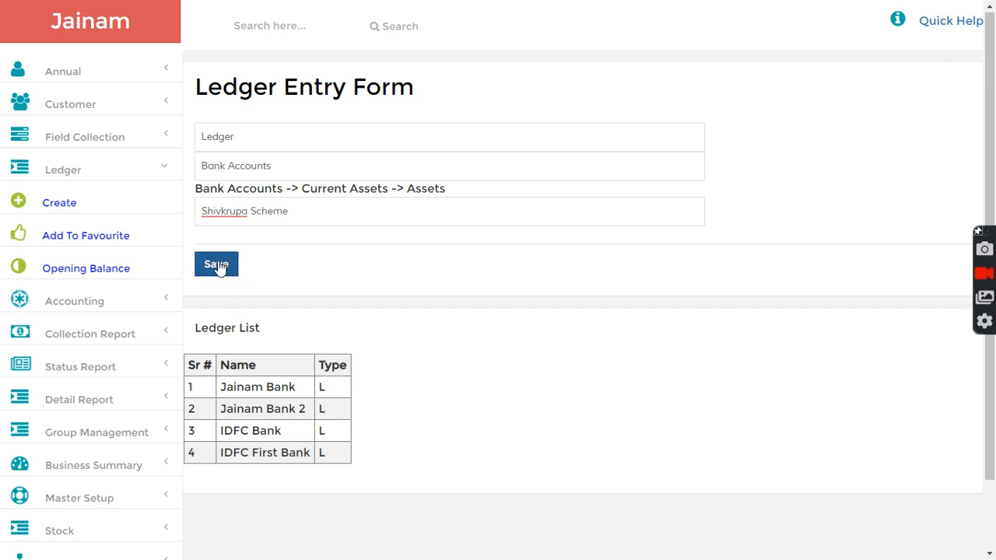
# Step: Start a new Property loan for the searched customer with amount 2000000
pyautogui.click(249, 27)
pyautogui.write('amit')
pyautogui.press('Return')
pyautogui.click(347, 416)
pyautogui.click(242, 147)
pyautogui.click(234, 224)
pyautogui.click(246, 239)
pyautogui.write('2000000')
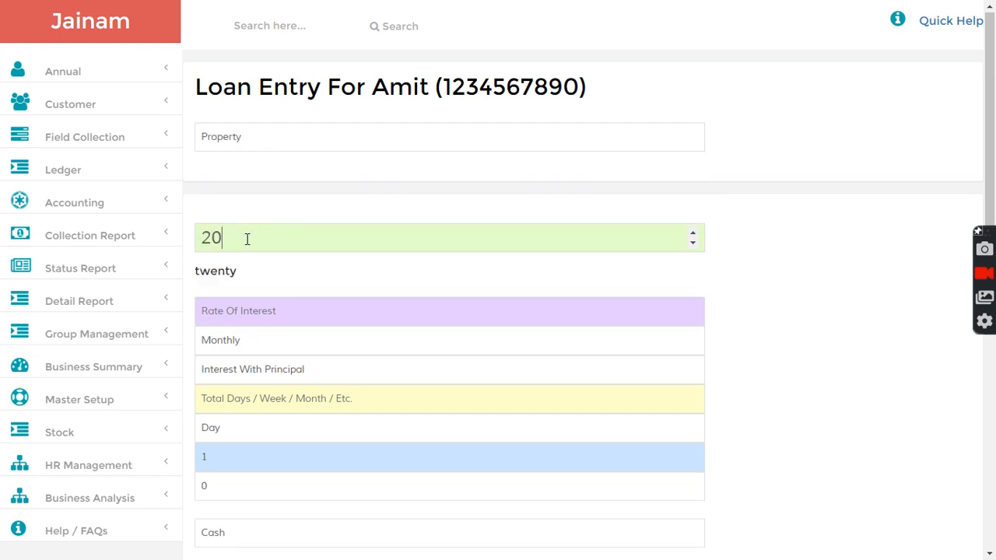
# Step: Set interest rate 0 and a 60-month loan term
pyautogui.click(256, 313)
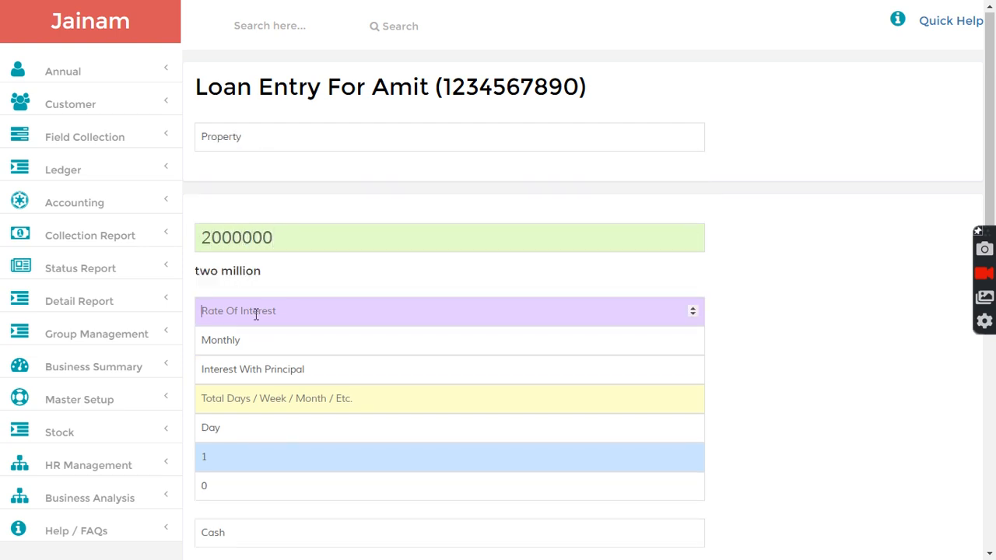
pyautogui.write('00000')
pyautogui.scroll(-3, 733, 331)
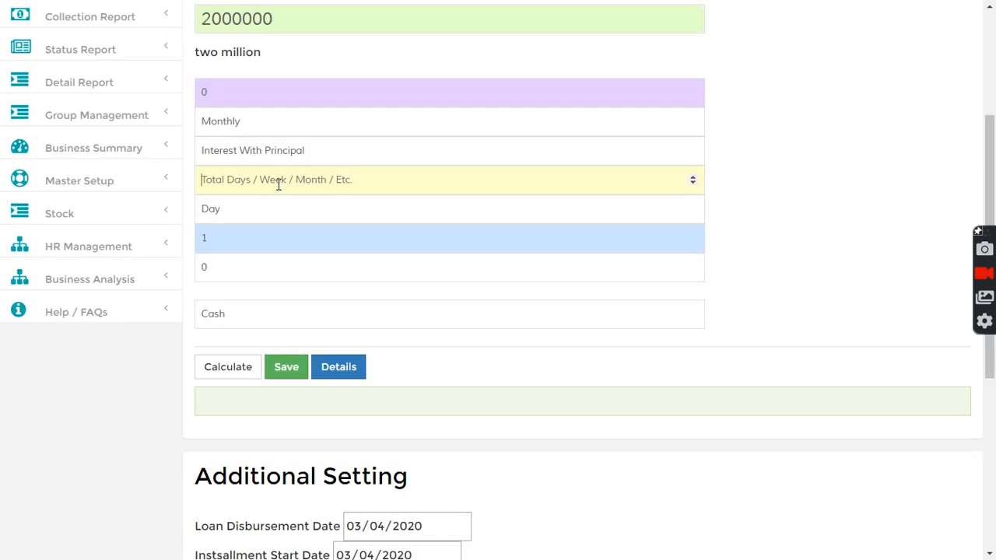
pyautogui.write('60')
pyautogui.click(240, 222)
pyautogui.click(220, 256)
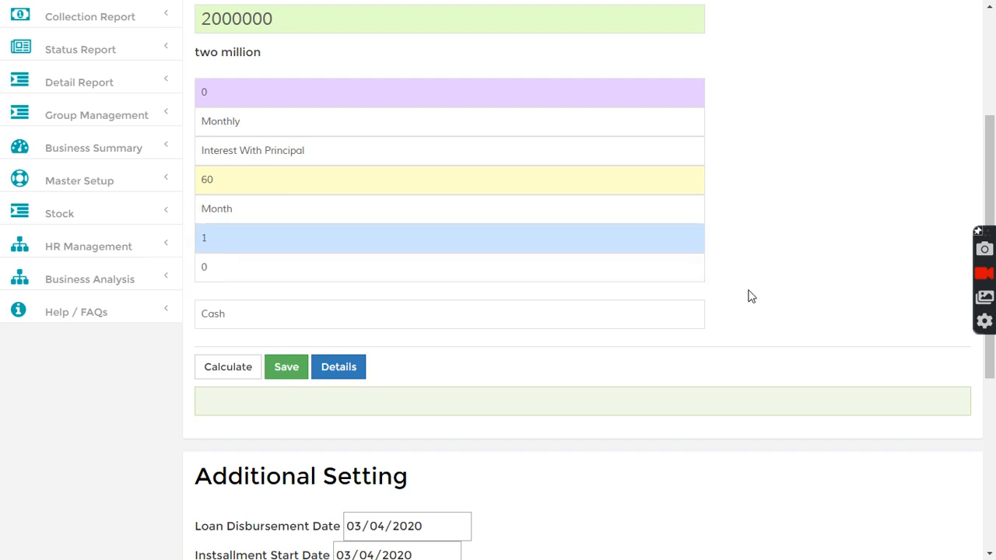
# Step: Choose Shivkrupa Scheme, with transaction mode 'Building #5' and reference 'Flat #201'
pyautogui.scroll(-3, 745, 282)
pyautogui.click(288, 176)
pyautogui.click(243, 217)
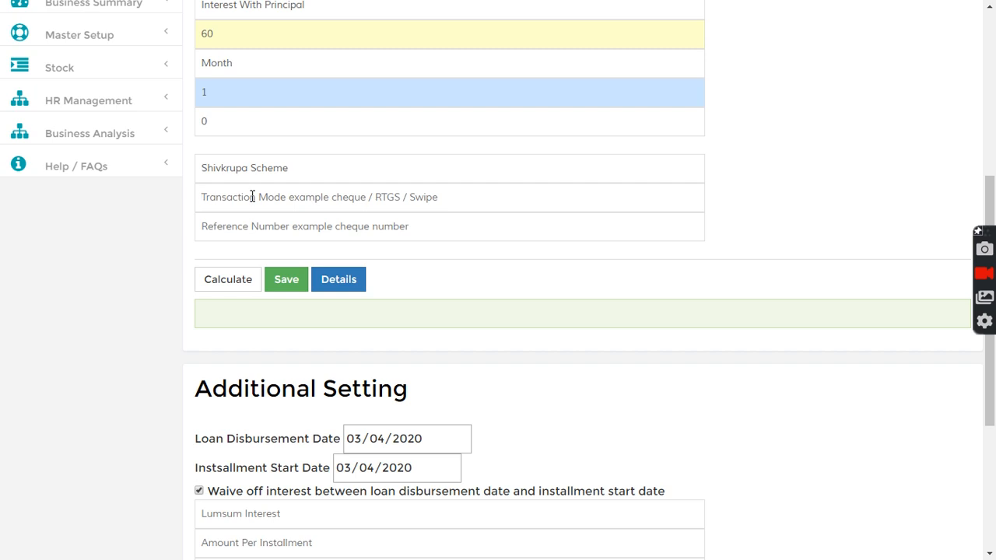
pyautogui.write('Bui')
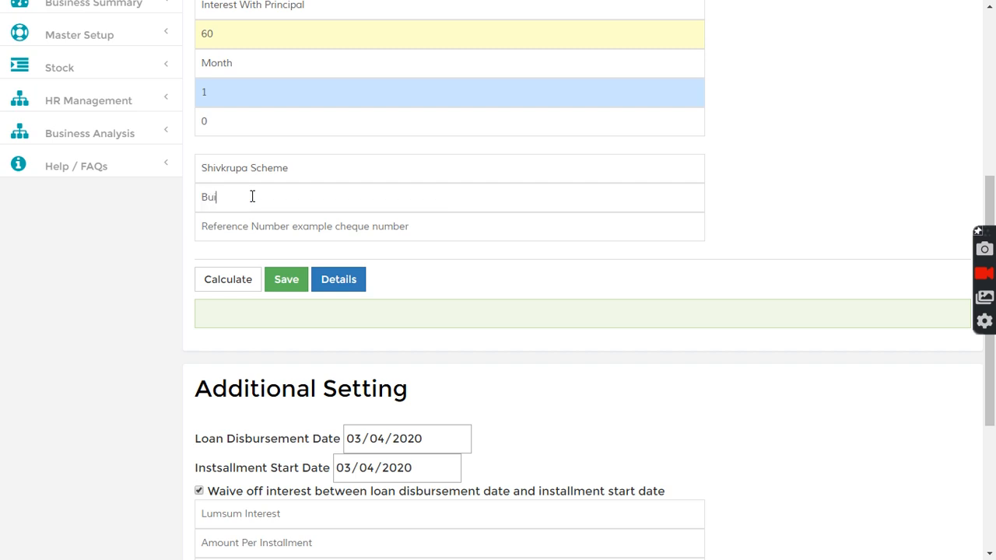
pyautogui.write('lding #5')
pyautogui.click(335, 226)
pyautogui.write('Fl')
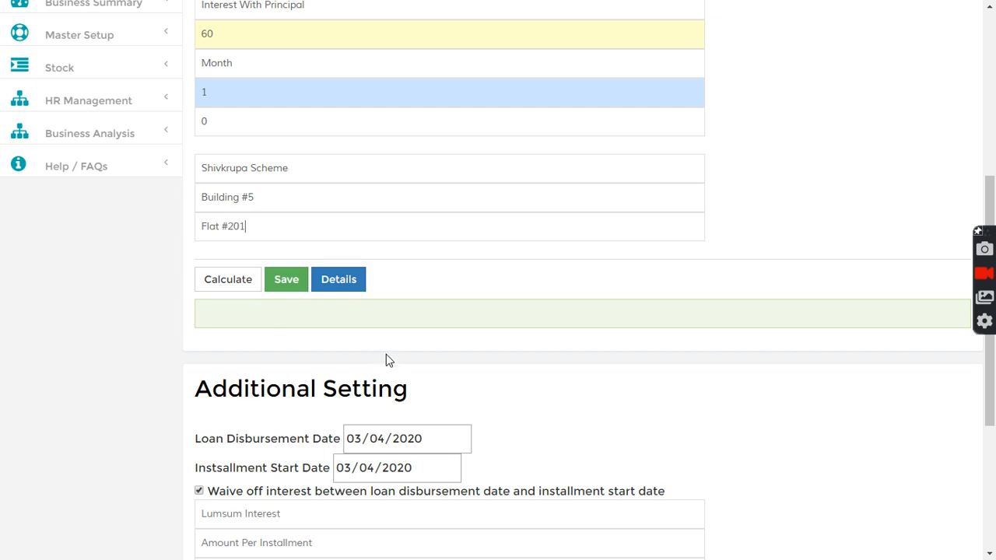
pyautogui.scroll(-2, 436, 338)
pyautogui.scroll(-1, 564, 287)
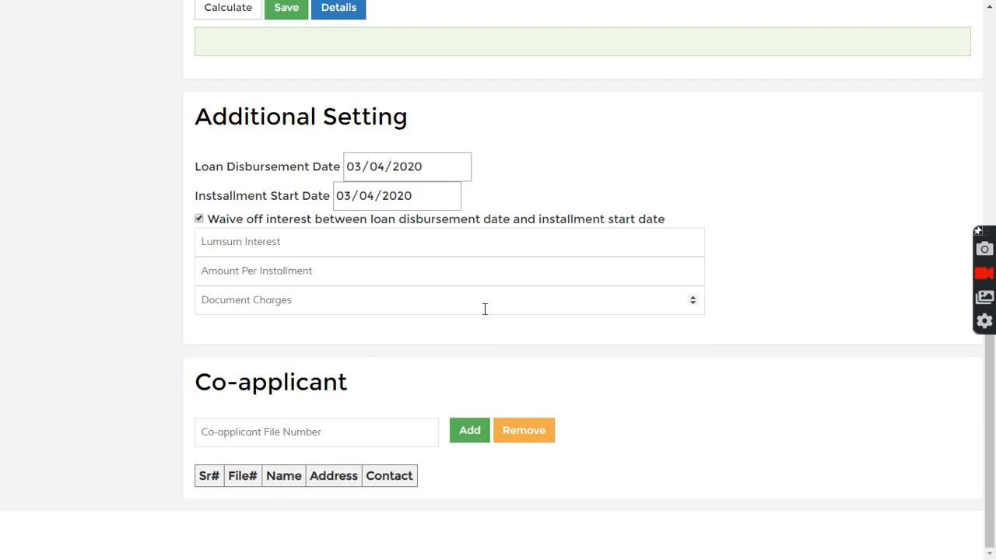
# Step: Add file f-4 as a co-applicant, then remove it
pyautogui.click(262, 431)
pyautogui.write('f')
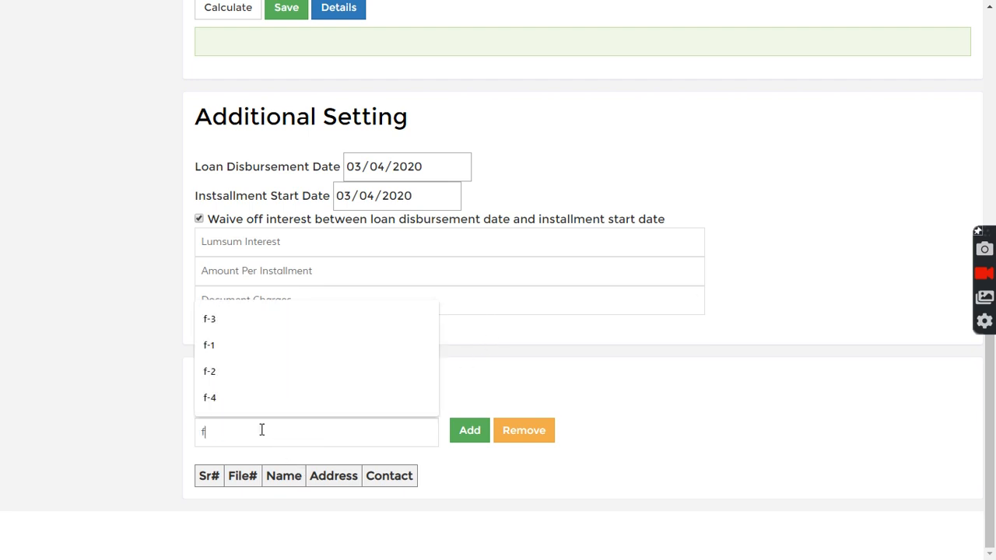
pyautogui.write('-4')
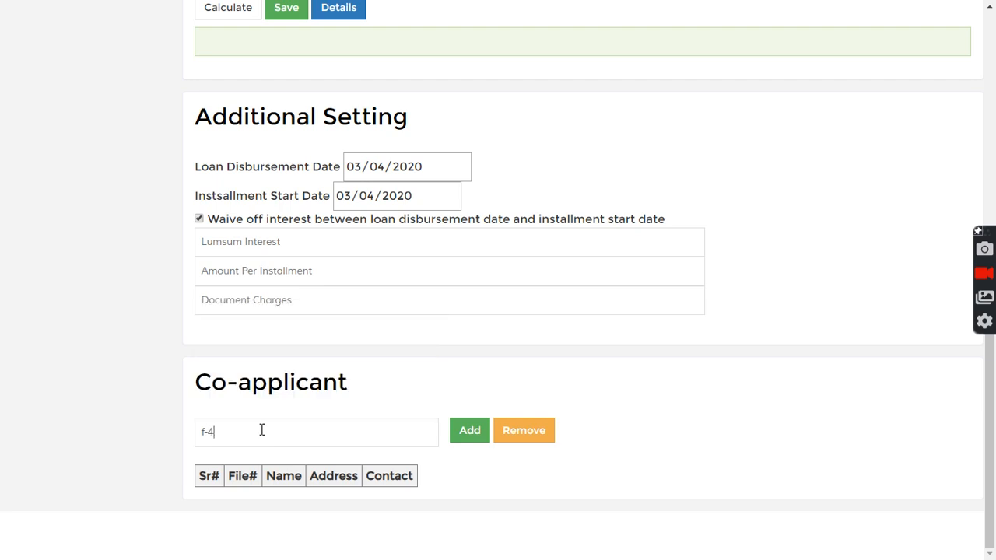
pyautogui.click(470, 438)
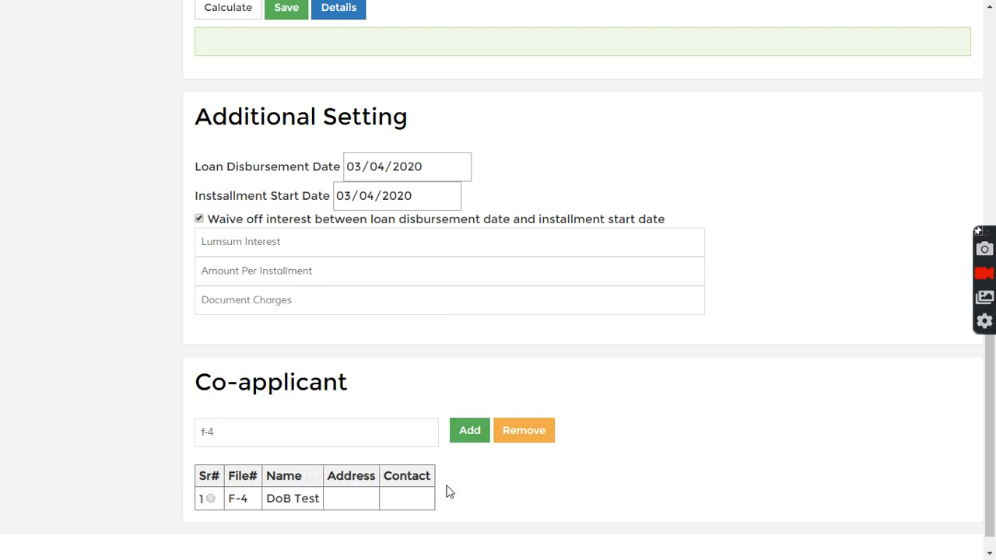
pyautogui.scroll(-1, 449, 492)
pyautogui.click(210, 474)
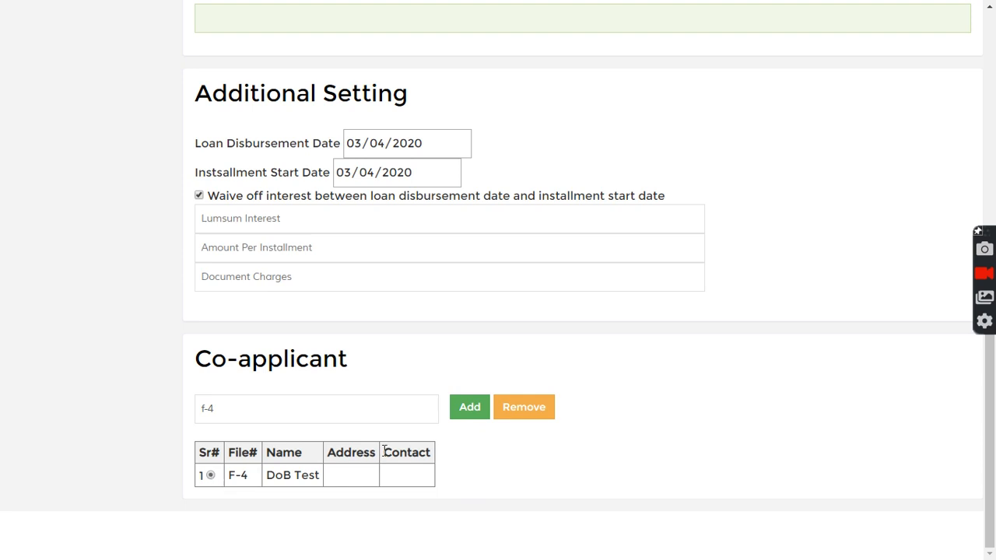
pyautogui.click(523, 415)
pyautogui.click(302, 424)
# Step: Add co-applicant files f-2, f-3 and f-5, then remove F-2 and F-3
pyautogui.press('BackSpace')
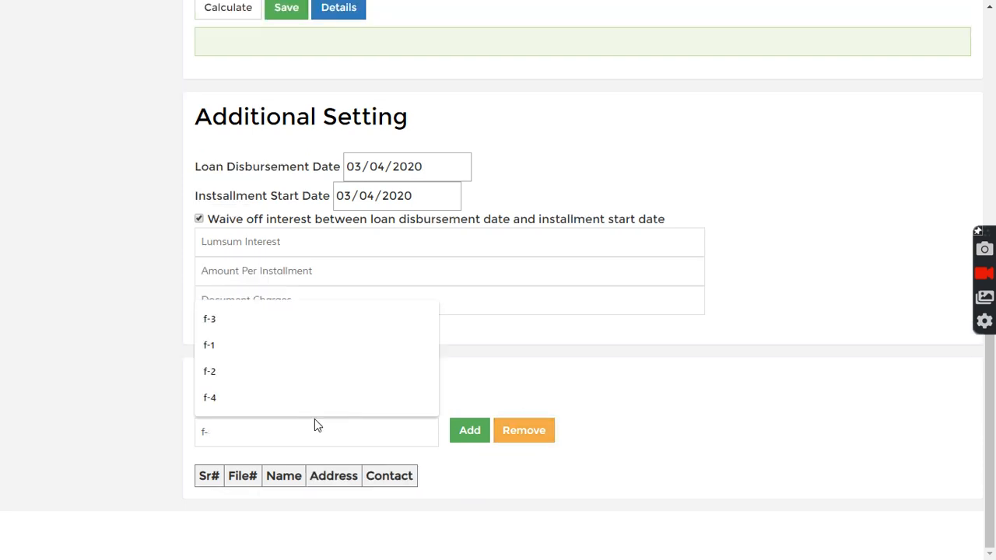
pyautogui.write('2')
pyautogui.click(467, 428)
pyautogui.scroll(-1, 465, 453)
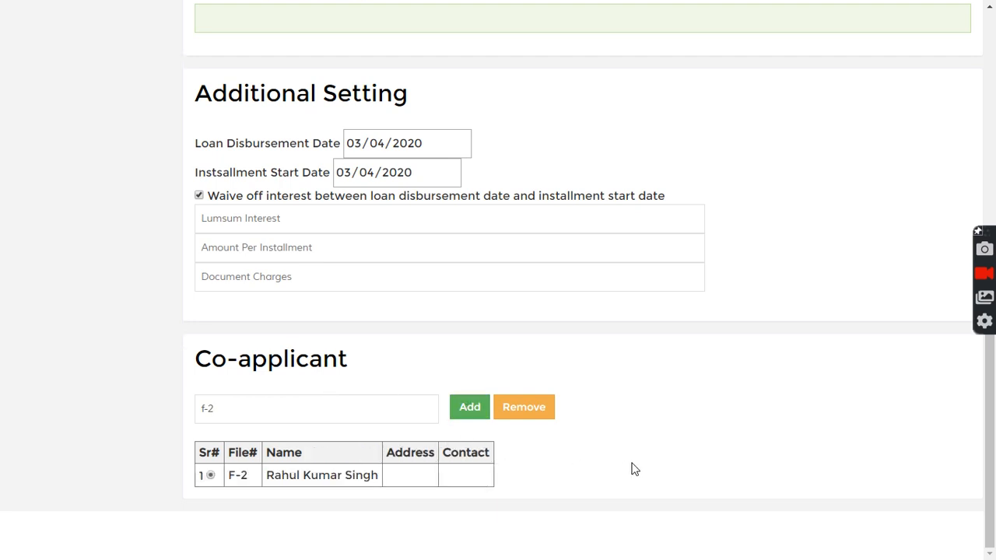
pyautogui.press('BackSpace')
pyautogui.write('3')
pyautogui.click(472, 408)
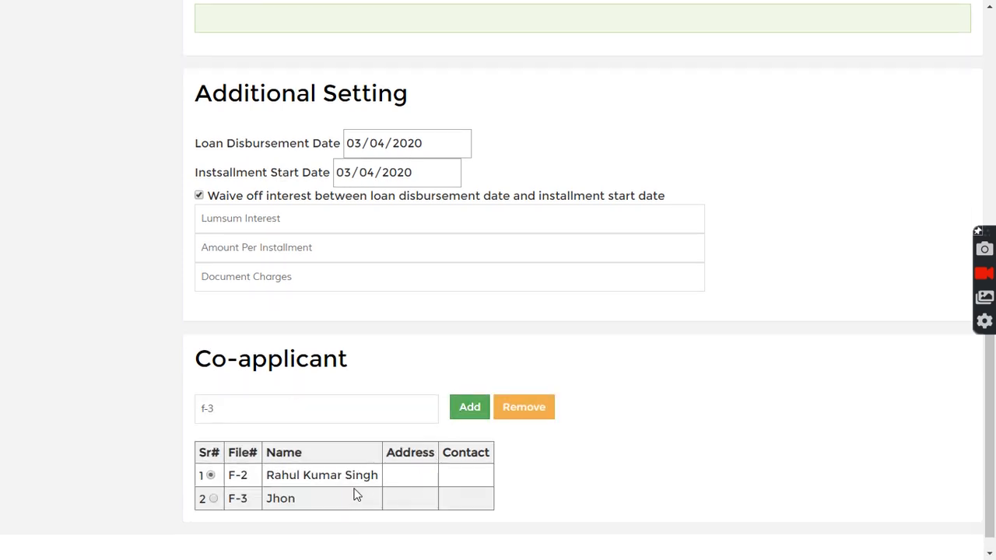
pyautogui.press('BackSpace')
pyautogui.write('5')
pyautogui.click(468, 412)
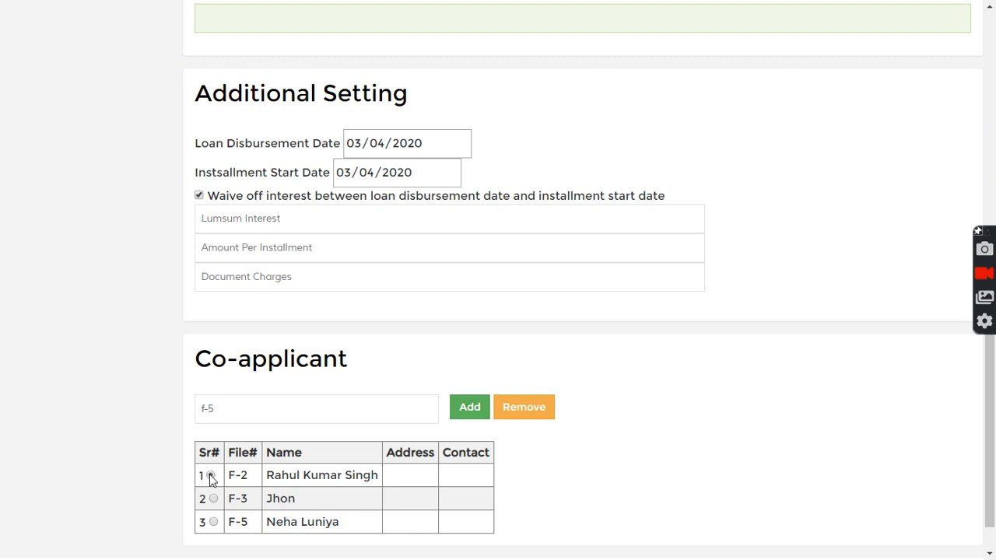
pyautogui.click(521, 411)
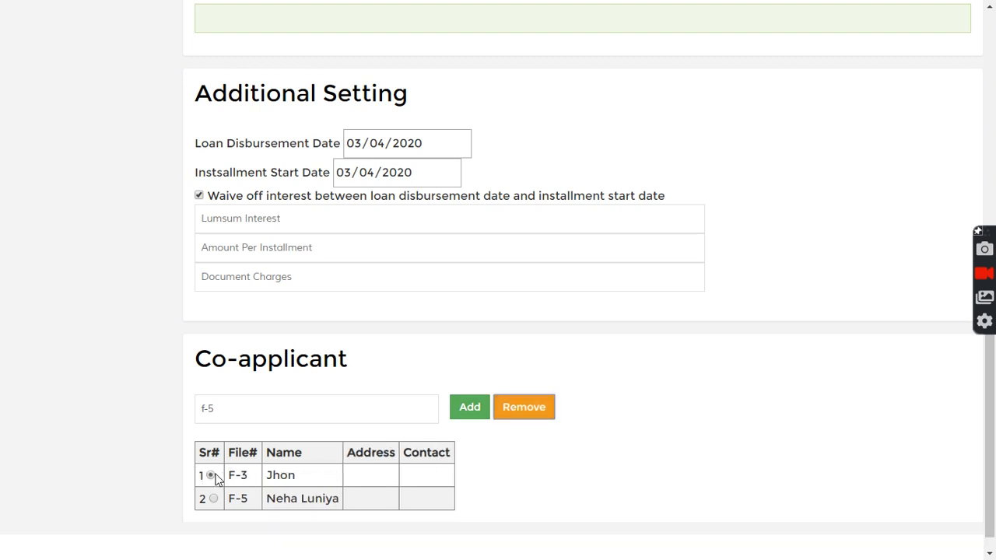
pyautogui.click(527, 408)
# Step: Calculate the loan and check the 33333 instalment over 60 months
pyautogui.scroll(1, 576, 444)
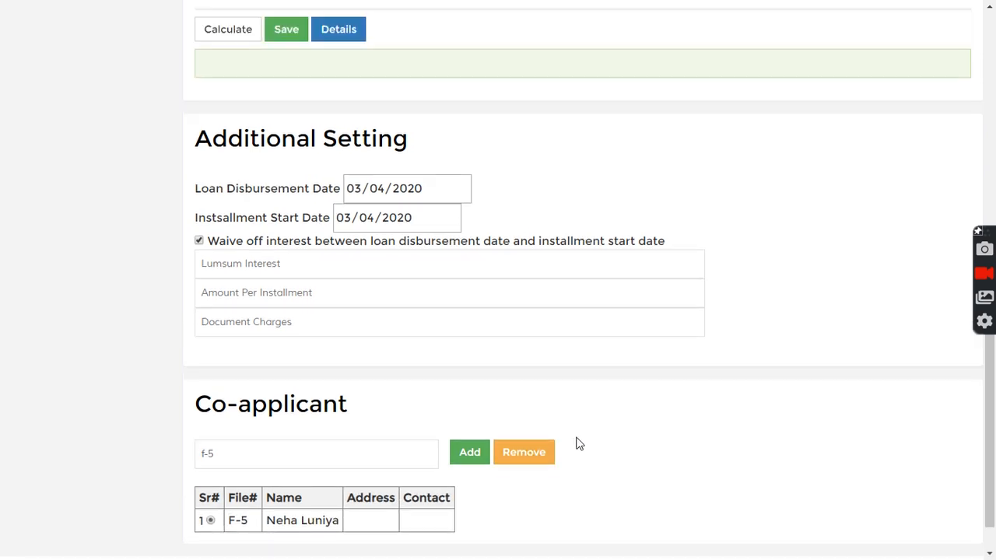
pyautogui.scroll(8, 580, 444)
pyautogui.scroll(-4, 611, 380)
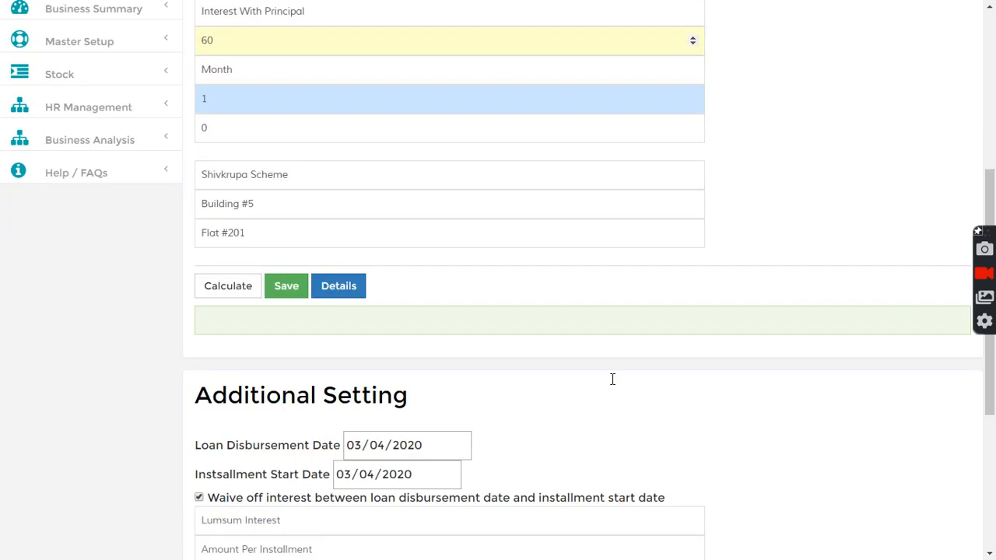
pyautogui.scroll(-1, 612, 379)
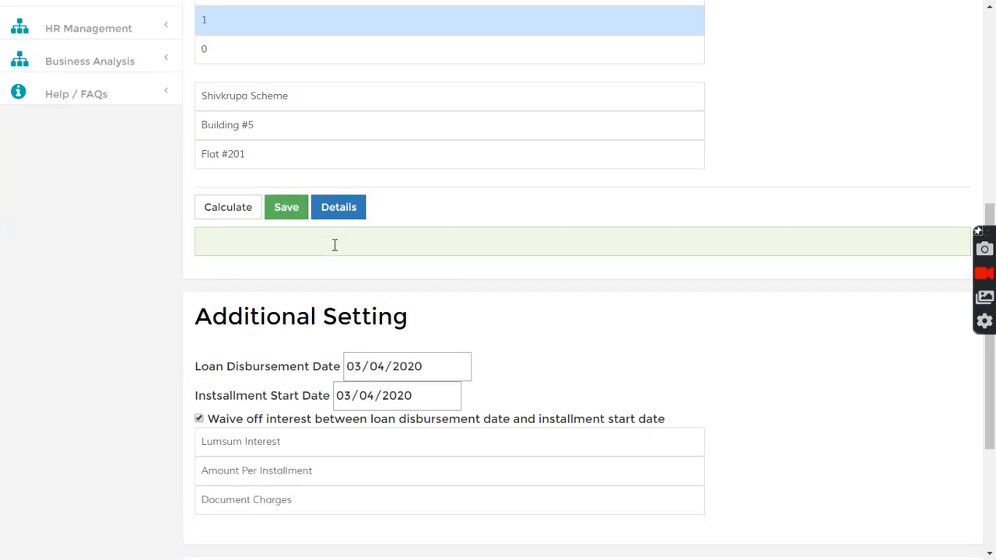
pyautogui.click(223, 214)
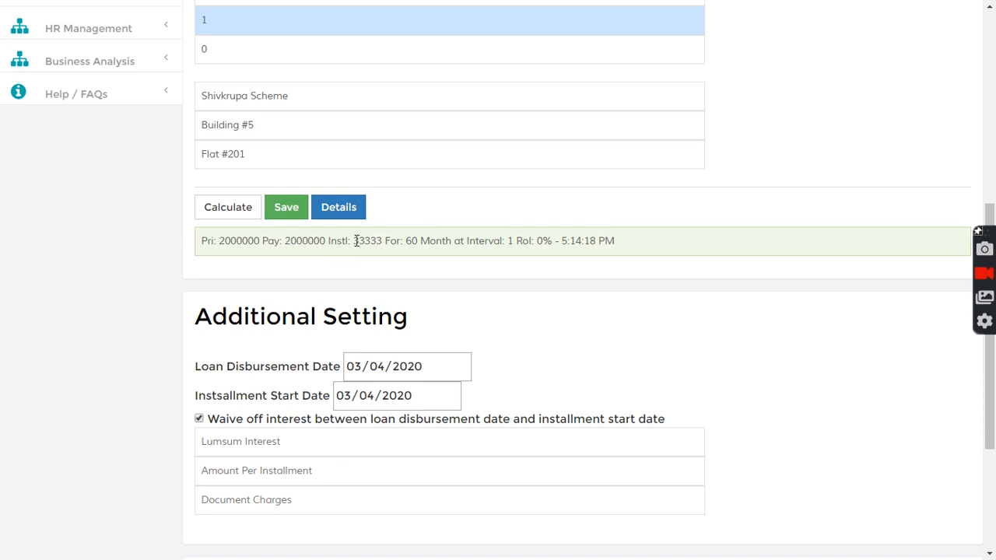
pyautogui.moveTo(354, 241); pyautogui.dragTo(378, 241)
pyautogui.moveTo(354, 243); pyautogui.dragTo(383, 243)
pyautogui.click(356, 241)
pyautogui.moveTo(355, 241); pyautogui.dragTo(379, 242)
pyautogui.click(354, 242)
pyautogui.moveTo(355, 241); pyautogui.dragTo(382, 241)
pyautogui.click(375, 269)
pyautogui.click(367, 270)
pyautogui.moveTo(353, 240); pyautogui.dragTo(382, 241)
pyautogui.click(362, 278)
# Step: Save the loan and confirm it was saved as Loan #6
pyautogui.click(285, 216)
pyautogui.moveTo(207, 241); pyautogui.dragTo(271, 242)
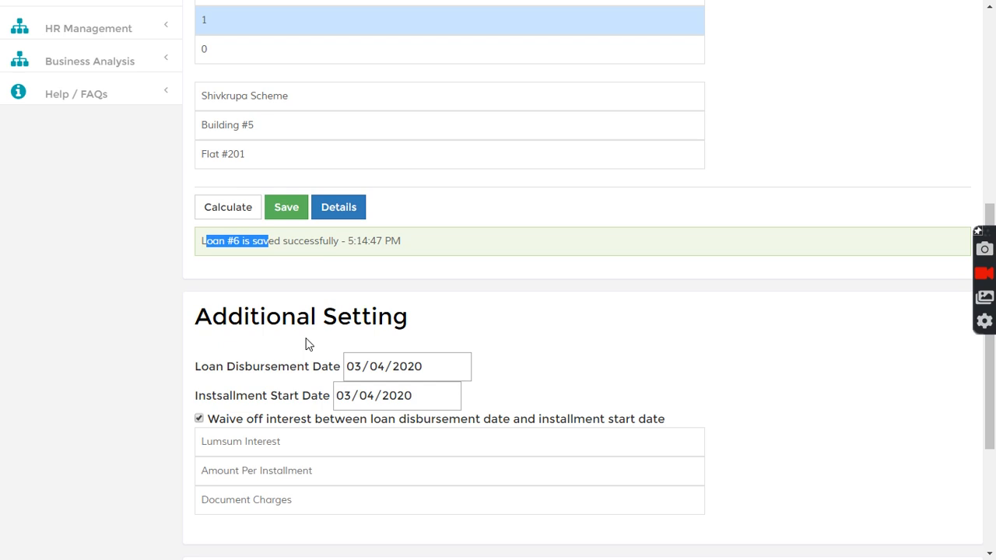
pyautogui.scroll(6, 306, 342)
pyautogui.click(276, 19)
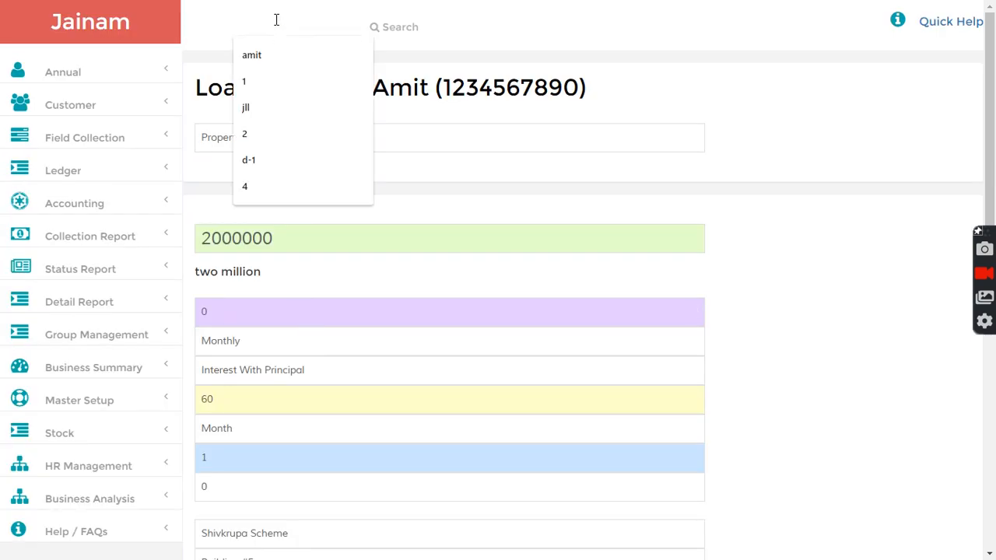
# Step: Search for loan 6 and open its details page
pyautogui.write('6')
pyautogui.click(344, 56)
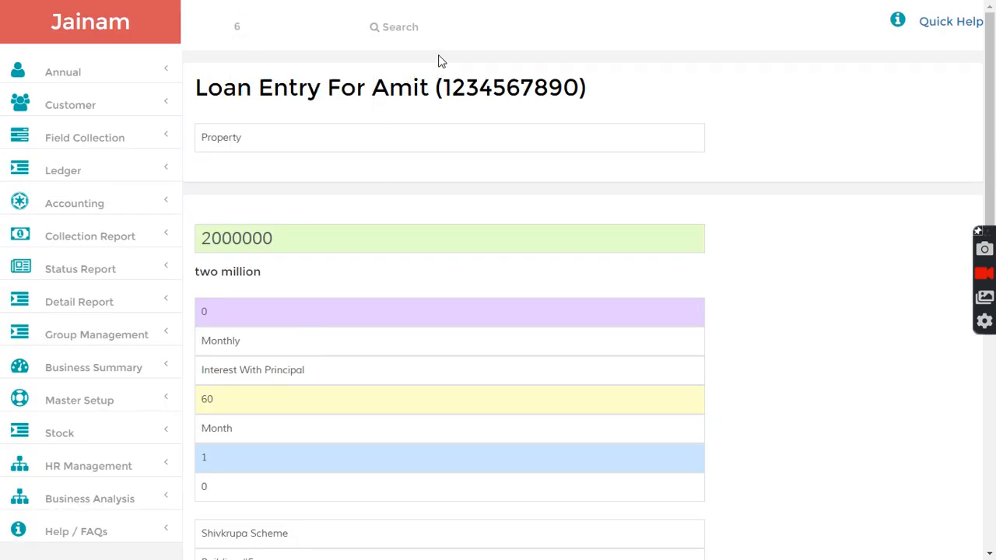
pyautogui.click(389, 35)
pyautogui.scroll(-2, 455, 249)
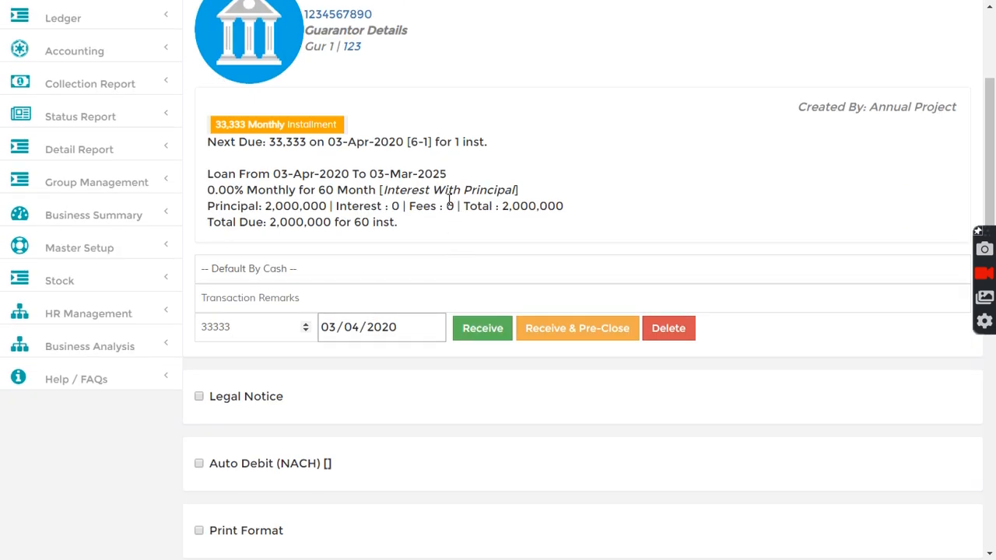
pyautogui.scroll(-3, 450, 202)
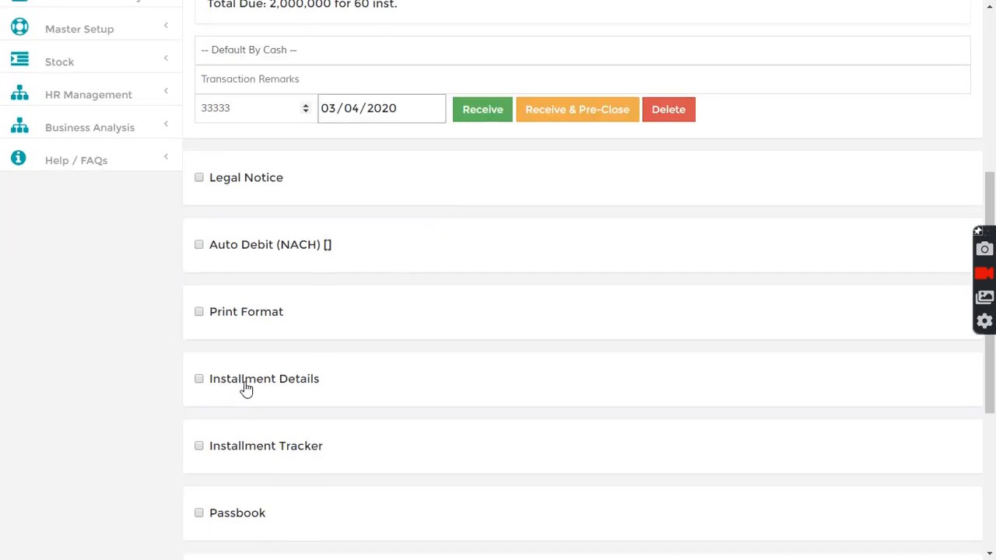
pyautogui.scroll(-1, 309, 298)
pyautogui.scroll(4, 298, 251)
# Step: Check the 2,000,000 principal and the total due across 60 instalments
pyautogui.moveTo(261, 206); pyautogui.dragTo(332, 206)
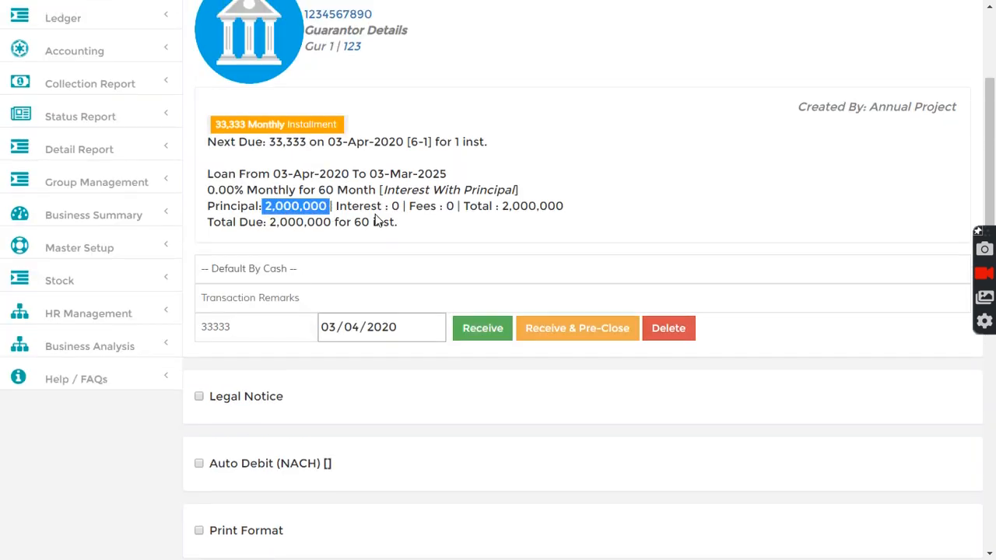
pyautogui.click(352, 204)
pyautogui.moveTo(502, 206); pyautogui.dragTo(569, 207)
pyautogui.click(471, 219)
pyautogui.moveTo(213, 222); pyautogui.dragTo(412, 228)
pyautogui.click(301, 226)
pyautogui.click(419, 229)
# Step: Check the 33,333 monthly instalment and next due date 03-Apr-2020
pyautogui.moveTo(218, 125); pyautogui.dragTo(340, 126)
pyautogui.click(302, 142)
pyautogui.moveTo(212, 147); pyautogui.dragTo(490, 148)
pyautogui.click(353, 148)
pyautogui.moveTo(327, 142); pyautogui.dragTo(414, 142)
pyautogui.click(425, 170)
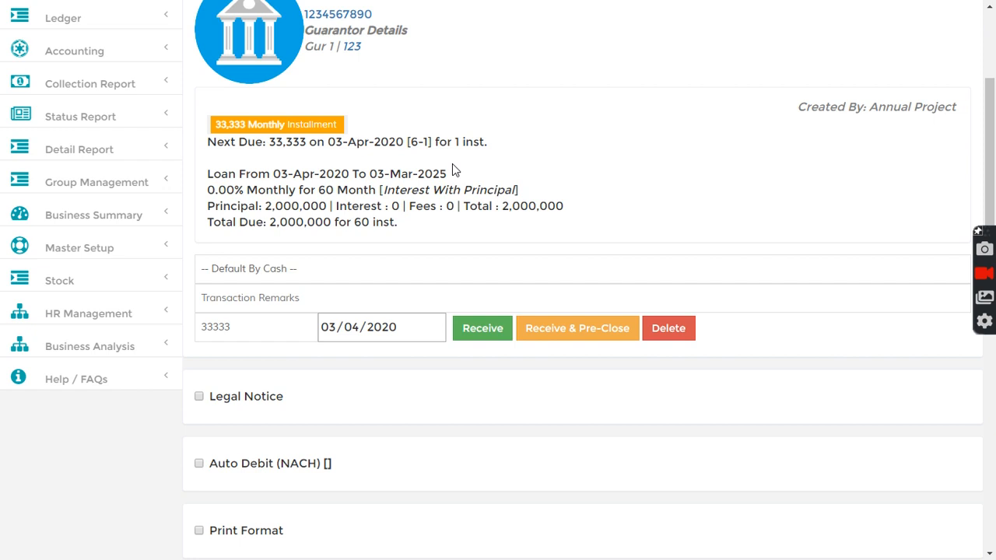
pyautogui.moveTo(328, 142); pyautogui.dragTo(404, 143)
pyautogui.click(361, 145)
pyautogui.moveTo(328, 142); pyautogui.dragTo(404, 144)
pyautogui.click(382, 171)
pyautogui.scroll(-5, 362, 339)
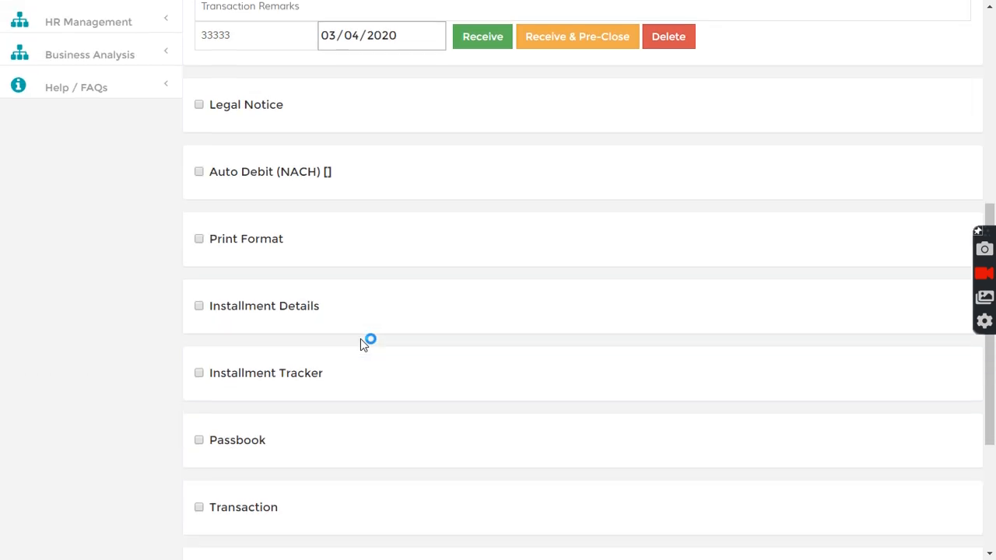
# Step: Show loan #6's Installment Tracker, listing its monthly 33,333 dues
pyautogui.scroll(1, 362, 339)
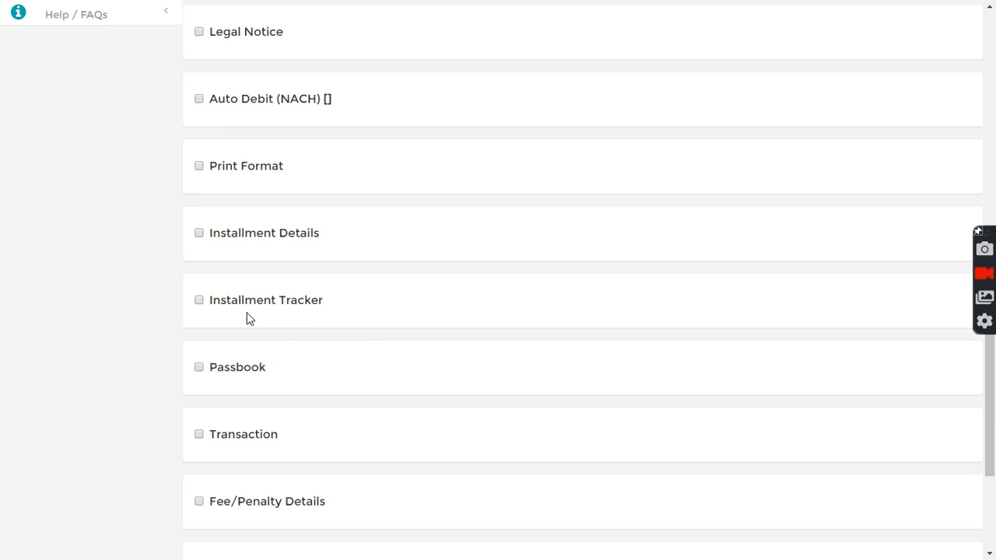
pyautogui.click(199, 302)
pyautogui.scroll(-3, 394, 324)
pyautogui.moveTo(390, 189); pyautogui.dragTo(490, 207)
pyautogui.click(490, 206)
pyautogui.scroll(-17, 480, 296)
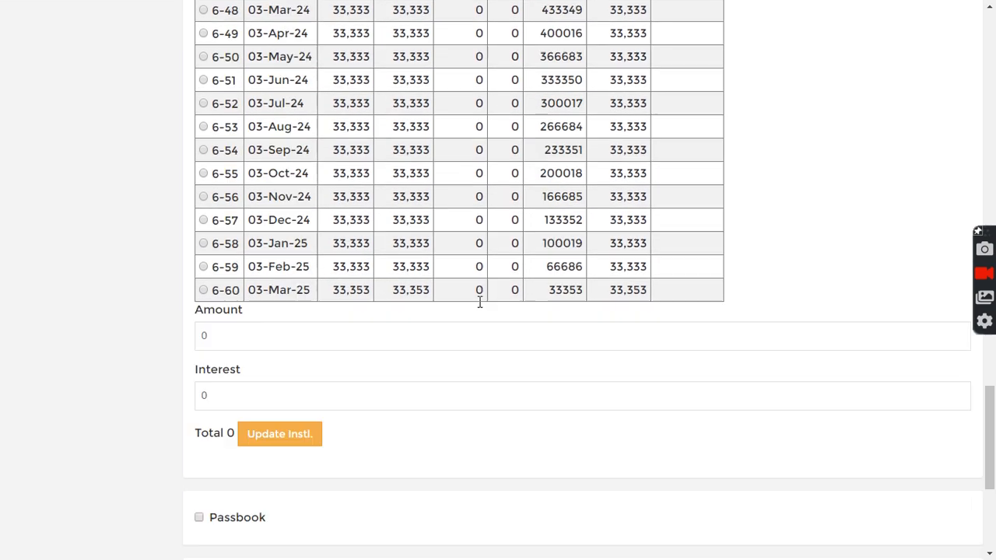
pyautogui.scroll(-4, 479, 301)
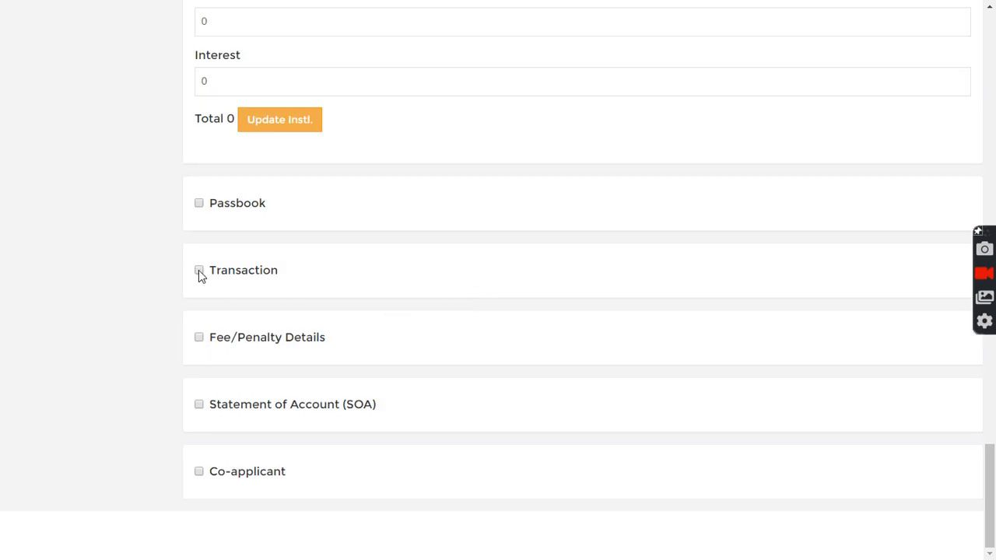
# Step: Show the transaction statement with the 2,000,000 Shivkrupa Scheme debit and its property description
pyautogui.click(199, 270)
pyautogui.scroll(-4, 436, 338)
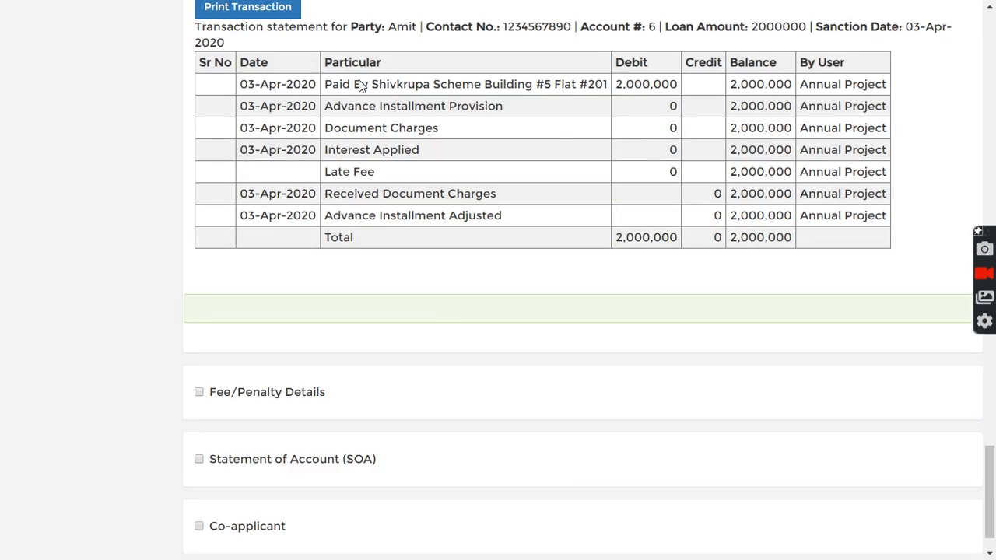
pyautogui.moveTo(373, 84); pyautogui.dragTo(609, 85)
pyautogui.click(534, 141)
pyautogui.scroll(-2, 523, 196)
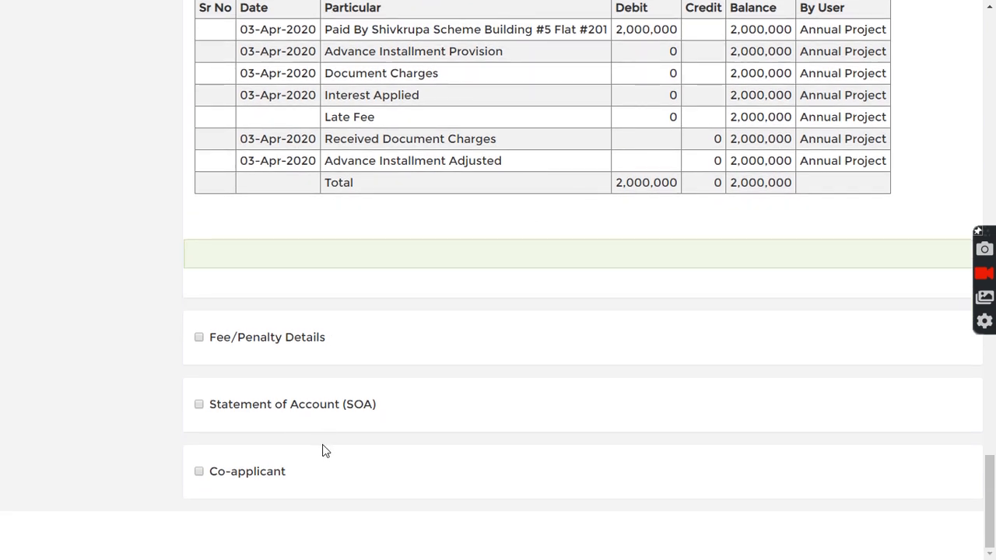
pyautogui.scroll(3, 534, 238)
pyautogui.scroll(-3, 534, 245)
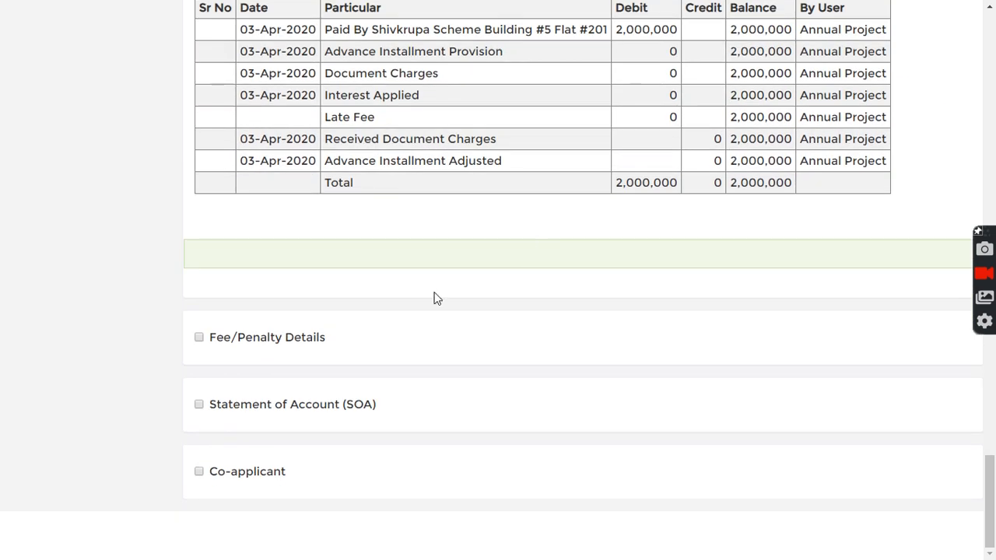
# Step: Tick Co-applicant to reveal the co-applicant linked to loan #6
pyautogui.click(199, 473)
pyautogui.scroll(-3, 249, 454)
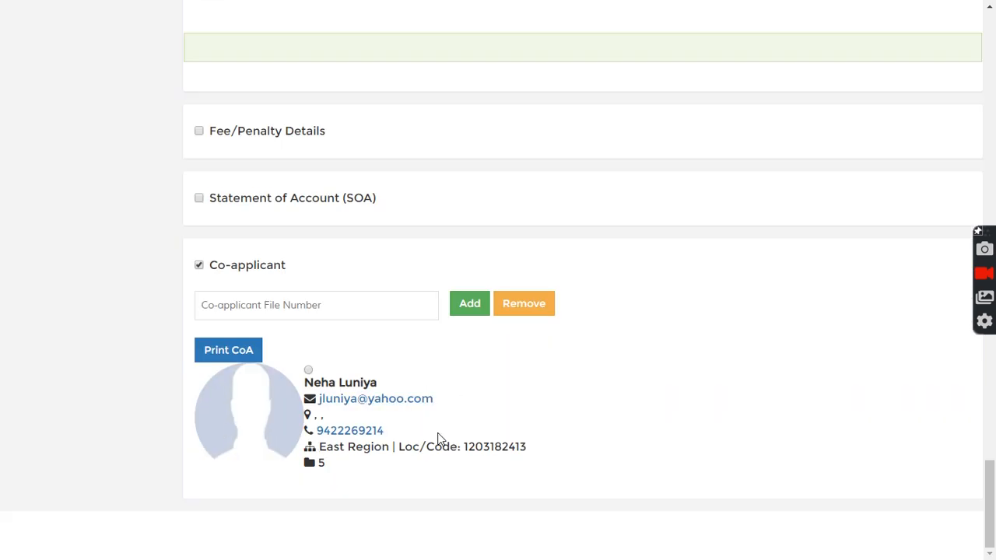
pyautogui.scroll(3, 438, 438)
pyautogui.scroll(-2, 438, 438)
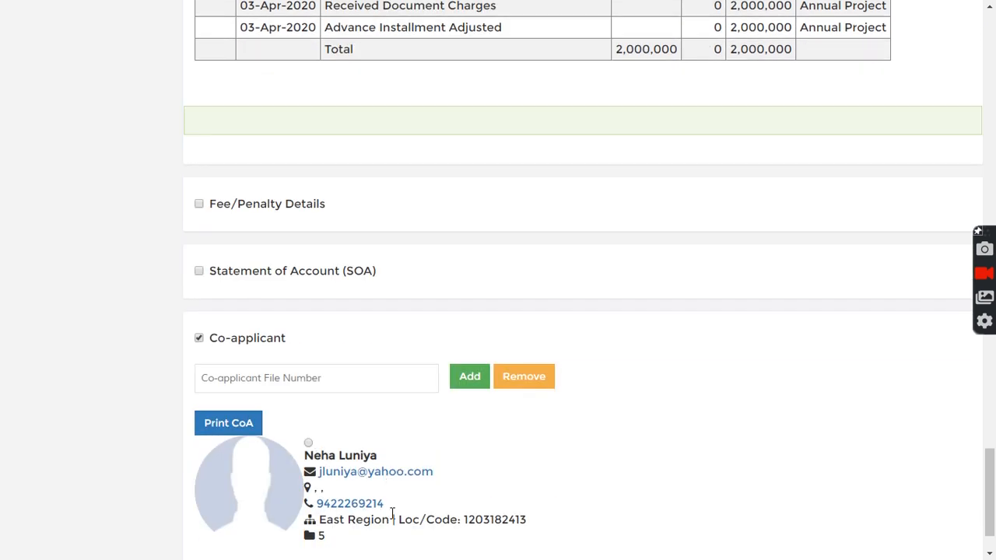
pyautogui.scroll(-1, 398, 516)
pyautogui.scroll(20, 355, 337)
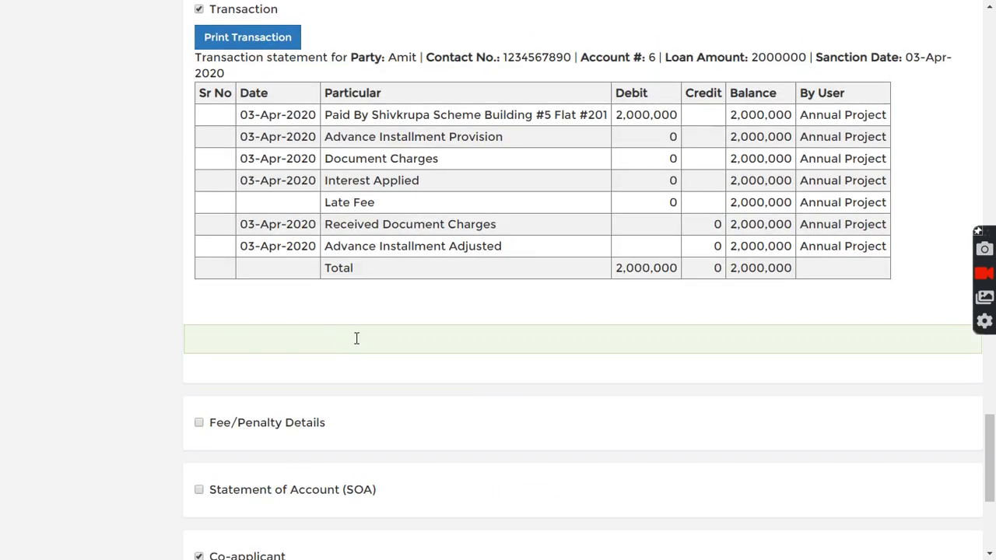
pyautogui.scroll(6, 429, 270)
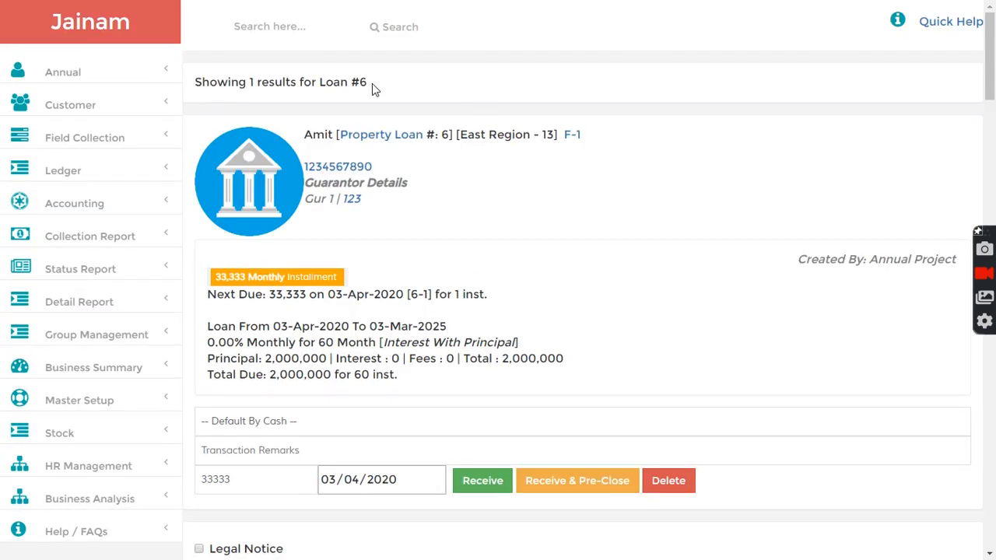
# Step: Return to the loan #6 summary and check the customer name
pyautogui.moveTo(306, 137); pyautogui.dragTo(333, 138)
pyautogui.click(393, 92)
pyautogui.scroll(-1, 440, 264)
pyautogui.scroll(-6, 440, 265)
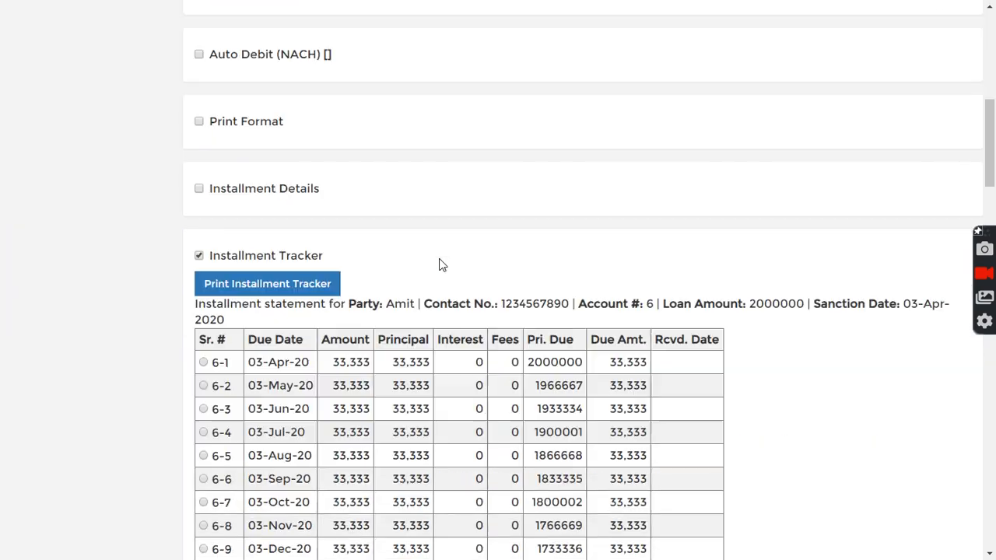
pyautogui.scroll(7, 439, 263)
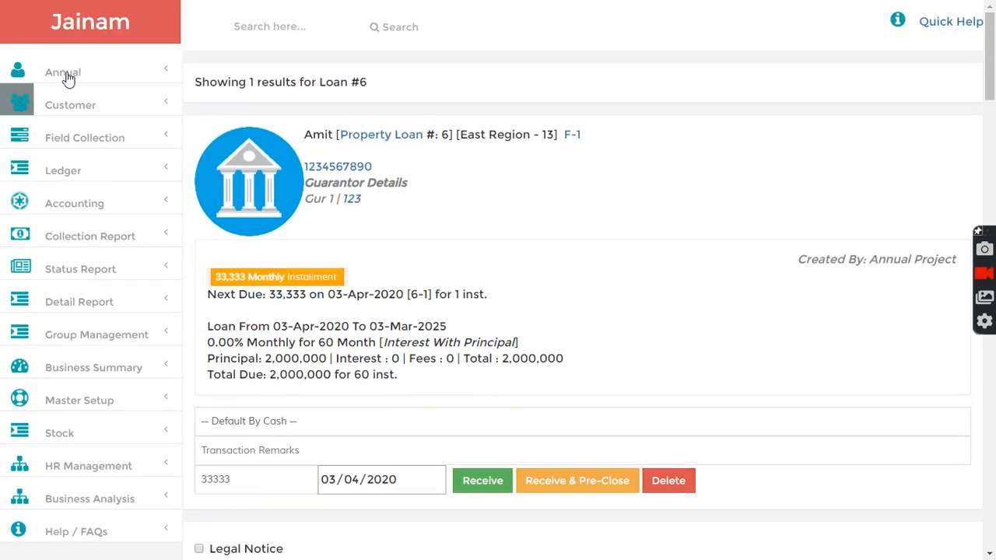
# Step: Sign out of the admin account and log in to the customer portal with the saved customer login
pyautogui.click(36, 71)
pyautogui.click(61, 237)
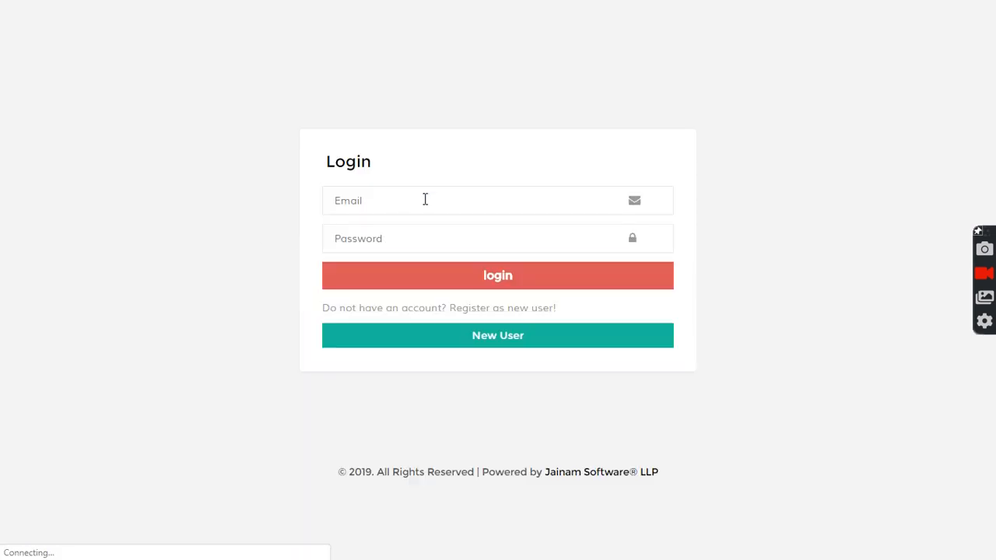
pyautogui.moveTo(435, 199); pyautogui.dragTo(304, 210)
pyautogui.write('1234567890')
pyautogui.click(389, 239)
pyautogui.click(416, 287)
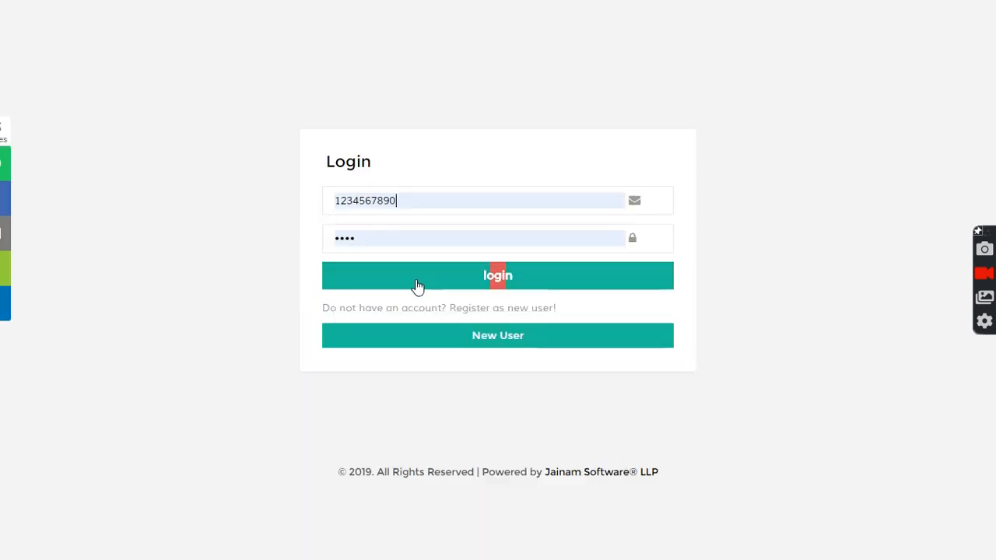
# Step: Review the four loans, checking loan 6's 2,000,000 outstanding and 33,333 due today
pyautogui.scroll(-3, 393, 319)
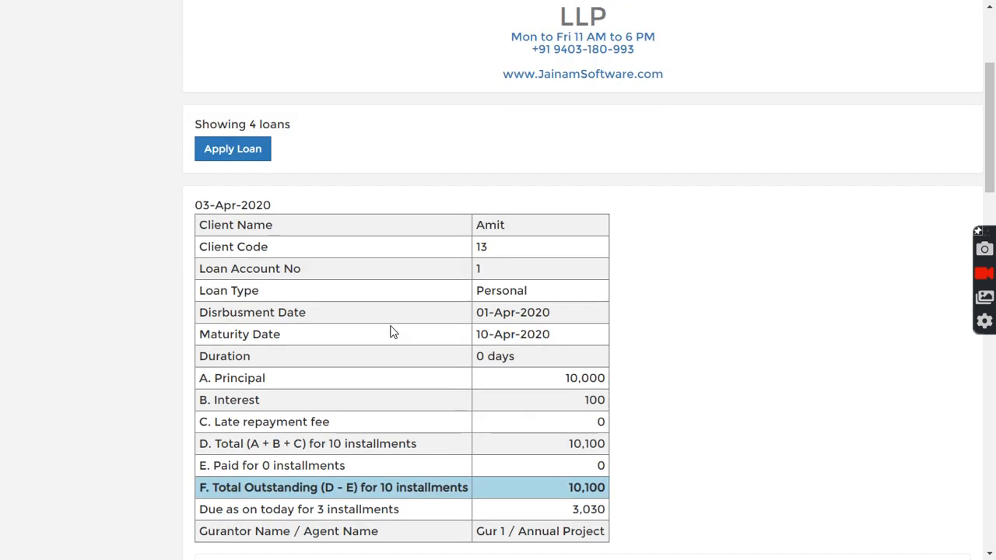
pyautogui.scroll(-10, 402, 329)
pyautogui.scroll(-4, 589, 325)
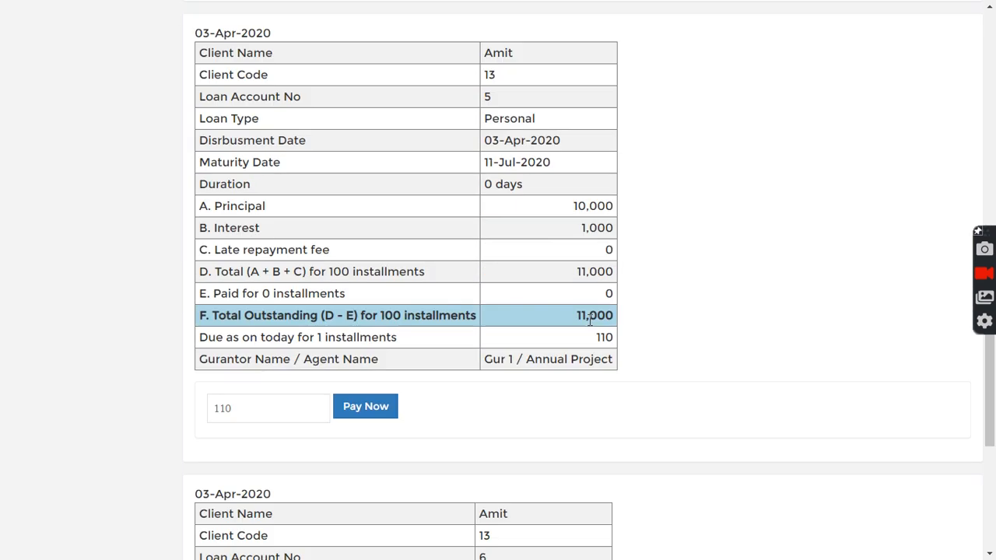
pyautogui.doubleClick(486, 99)
pyautogui.click(506, 107)
pyautogui.scroll(-5, 447, 331)
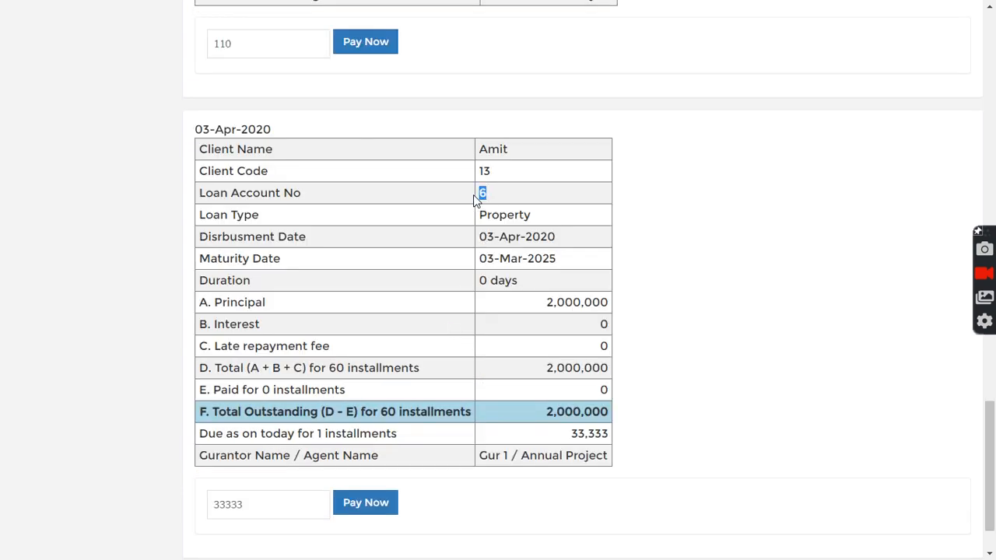
pyautogui.click(524, 241)
pyautogui.scroll(-1, 540, 296)
pyautogui.moveTo(280, 426); pyautogui.dragTo(195, 435)
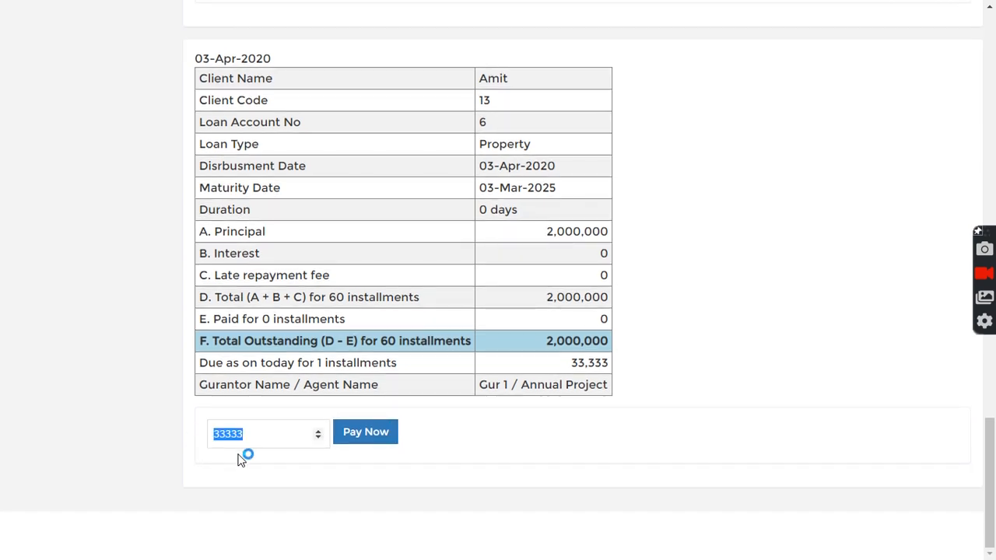
pyautogui.click(421, 436)
pyautogui.scroll(20, 448, 436)
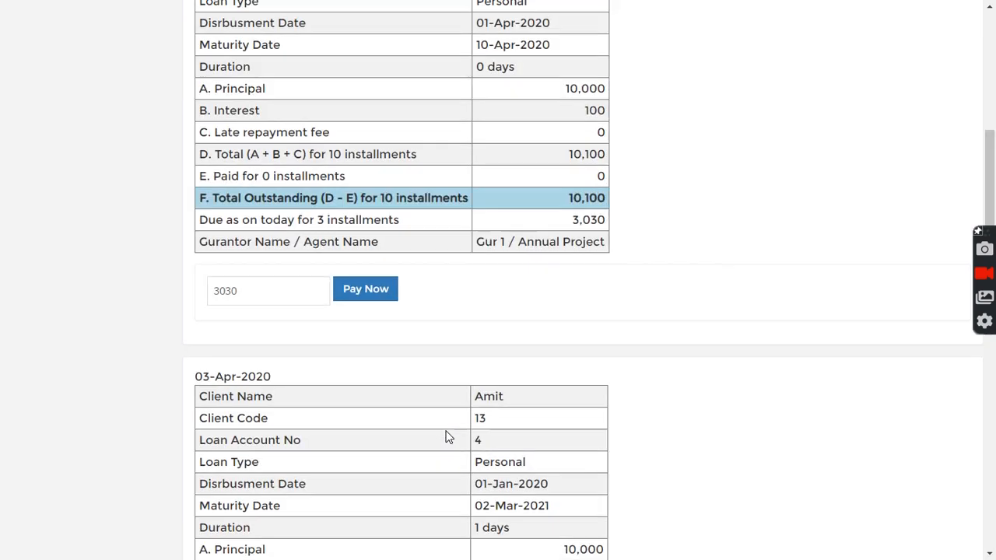
# Step: Sign out of the customer portal and log back in as admin
pyautogui.click(69, 70)
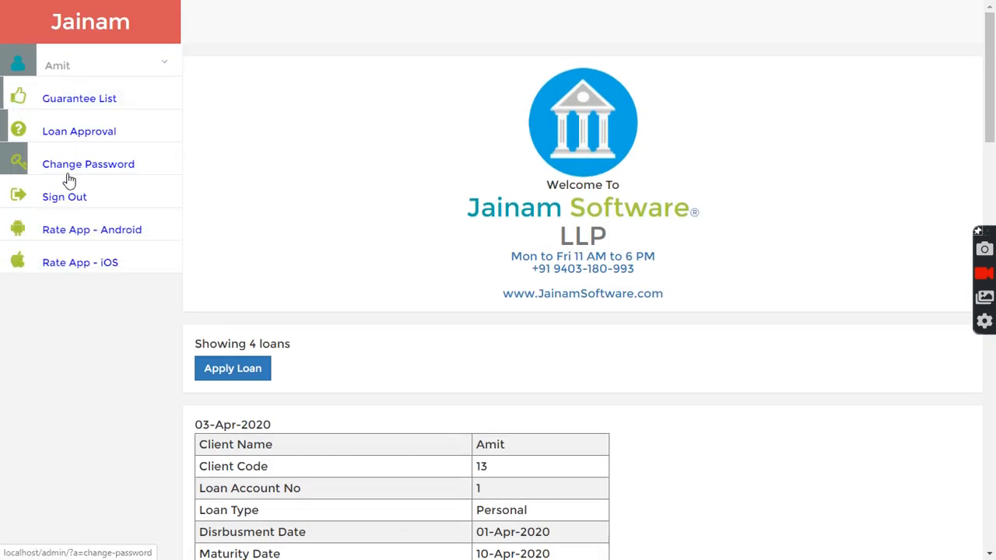
pyautogui.click(66, 199)
pyautogui.moveTo(395, 200); pyautogui.dragTo(278, 195)
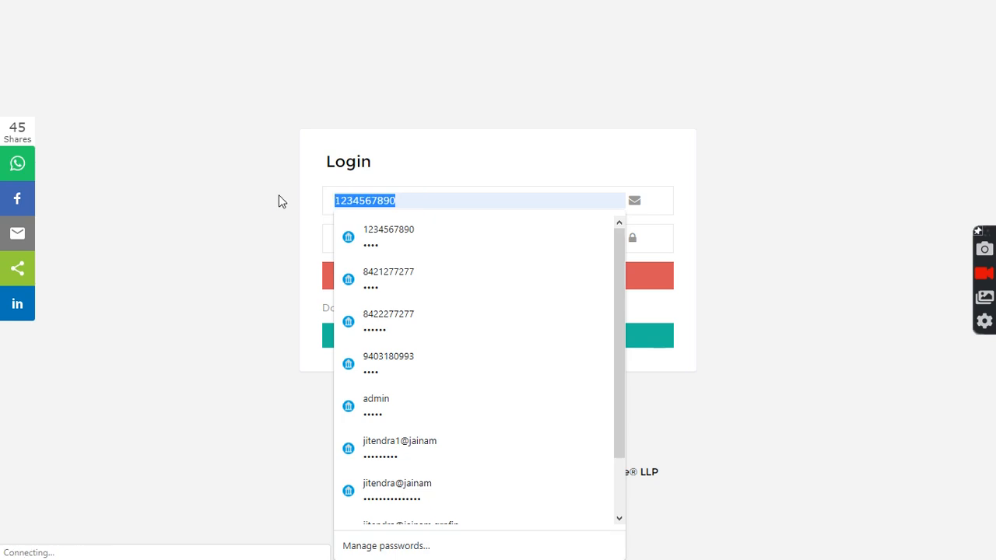
pyautogui.write('admin')
pyautogui.click(403, 235)
pyautogui.click(429, 287)
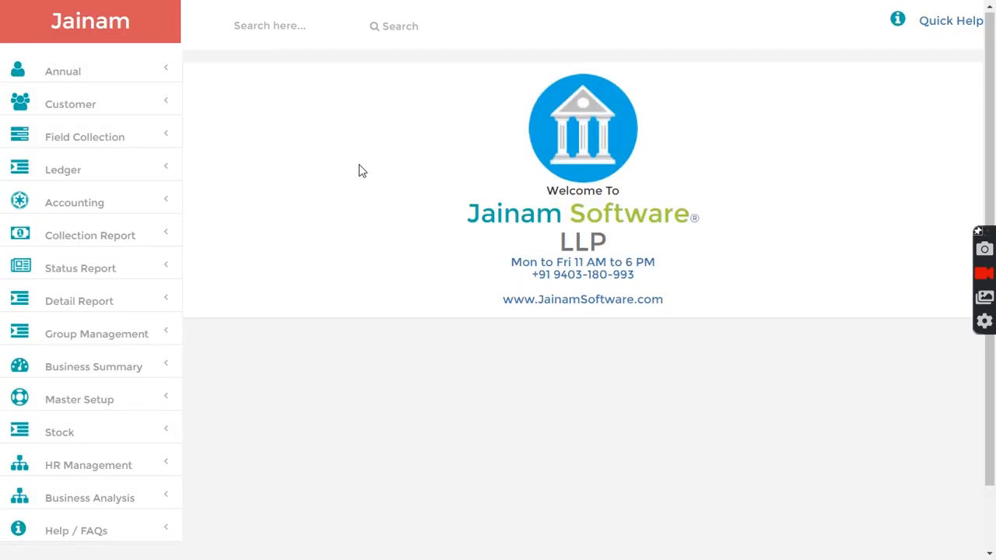
# Step: Load the Outstanding List as on 03-Apr-2020, showing account 6 owing 2,000,000
pyautogui.click(90, 241)
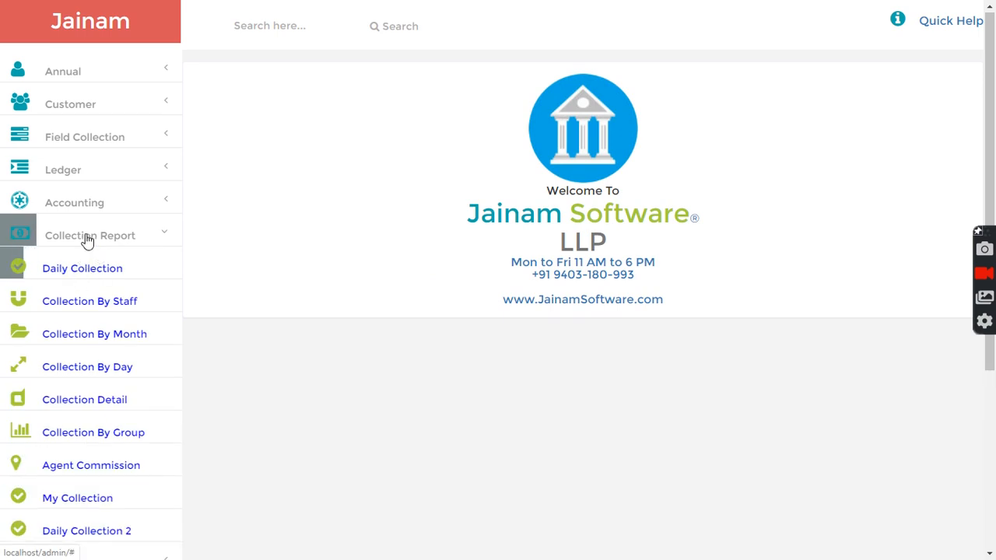
pyautogui.click(87, 238)
pyautogui.click(70, 269)
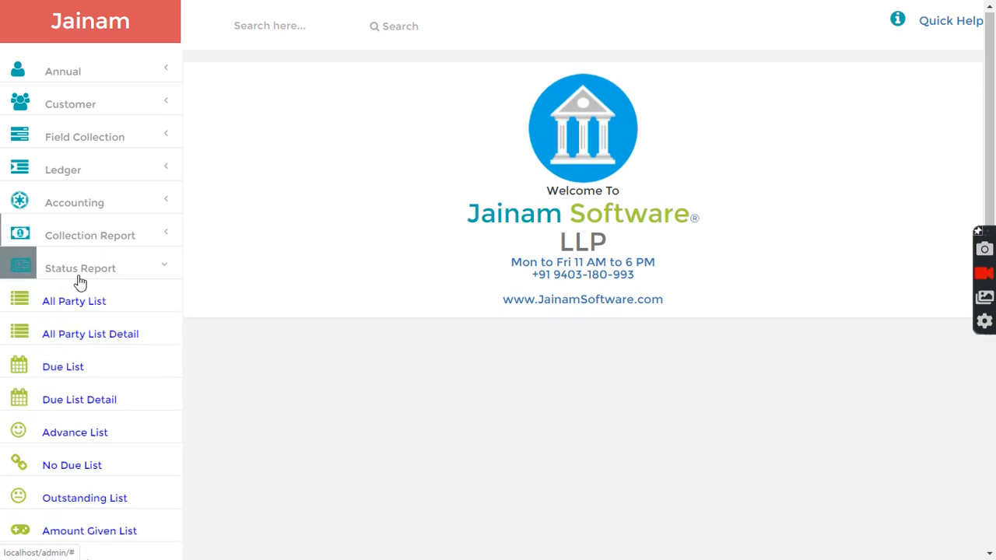
pyautogui.scroll(-1, 86, 319)
pyautogui.click(87, 432)
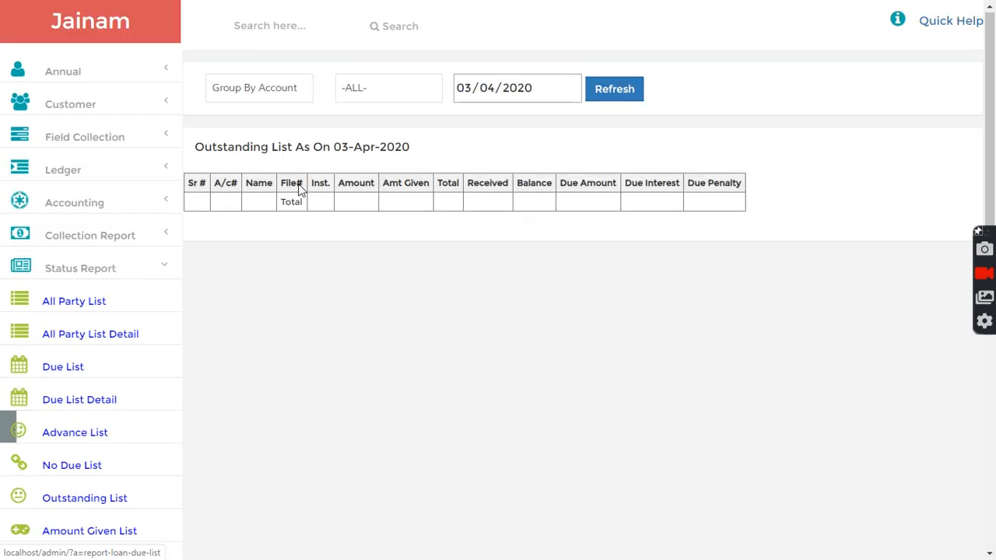
pyautogui.click(603, 94)
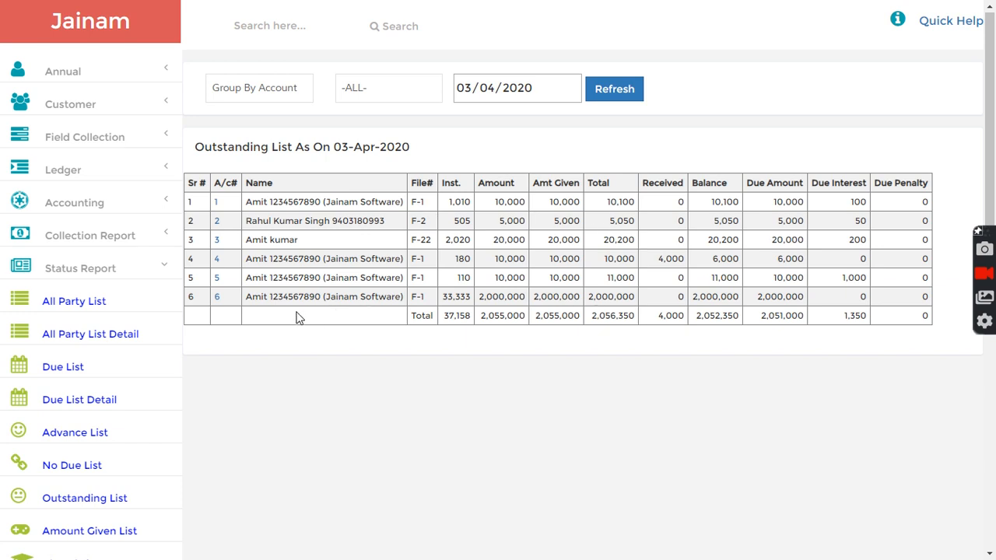
pyautogui.scroll(-3, 105, 327)
pyautogui.scroll(-2, 105, 331)
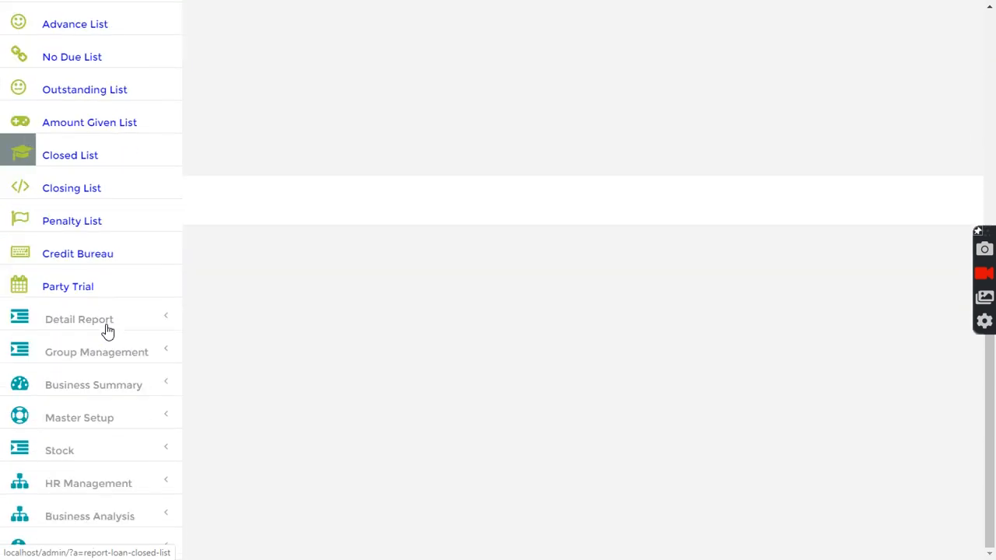
pyautogui.scroll(4, 105, 323)
# Step: Collapse Status Reports and briefly browse the Business Summary section
pyautogui.click(82, 160)
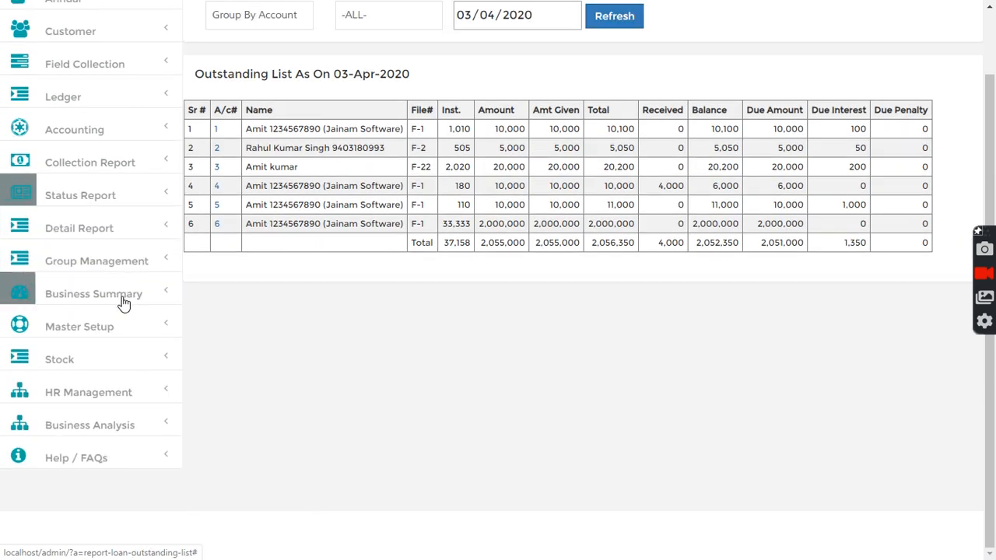
pyautogui.click(86, 294)
pyautogui.scroll(-2, 116, 323)
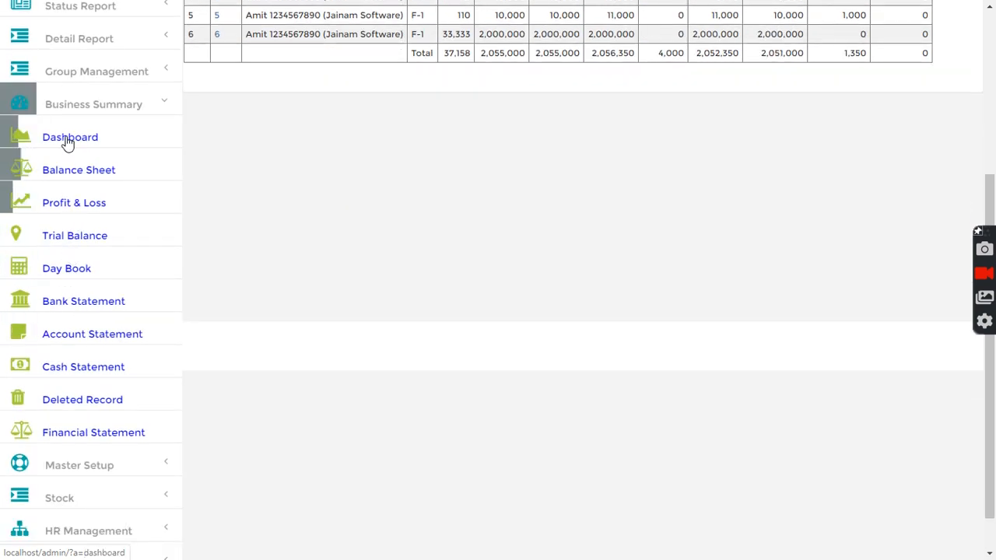
pyautogui.click(65, 104)
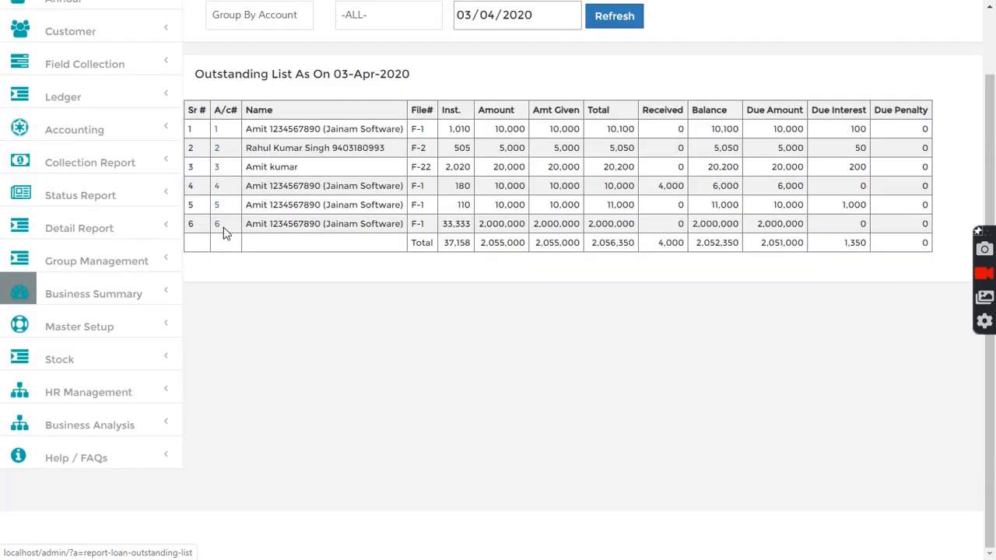
# Step: Go back to the Welcome To Jainam Software admin home page via the logo
pyautogui.click(86, 29)
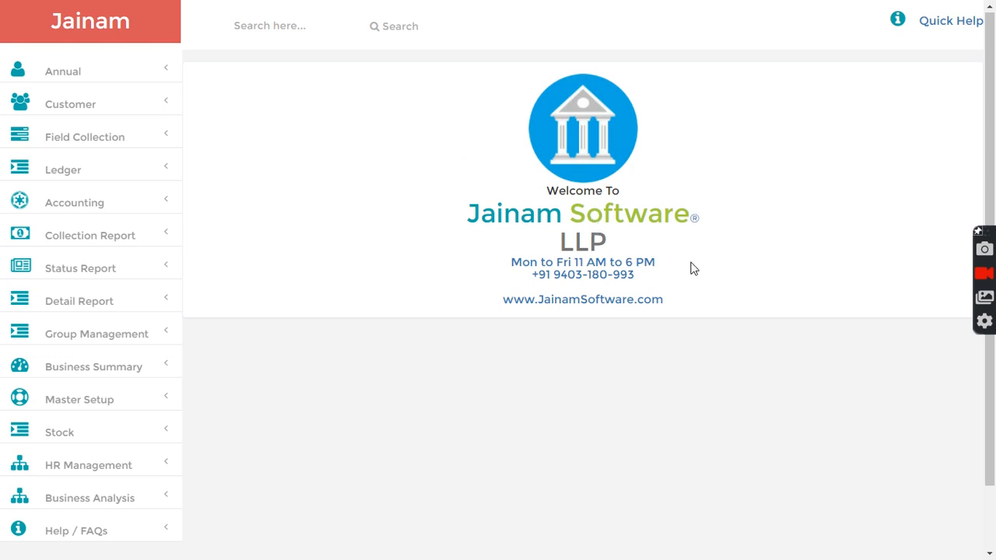
pyautogui.moveTo(535, 275); pyautogui.dragTo(441, 279)
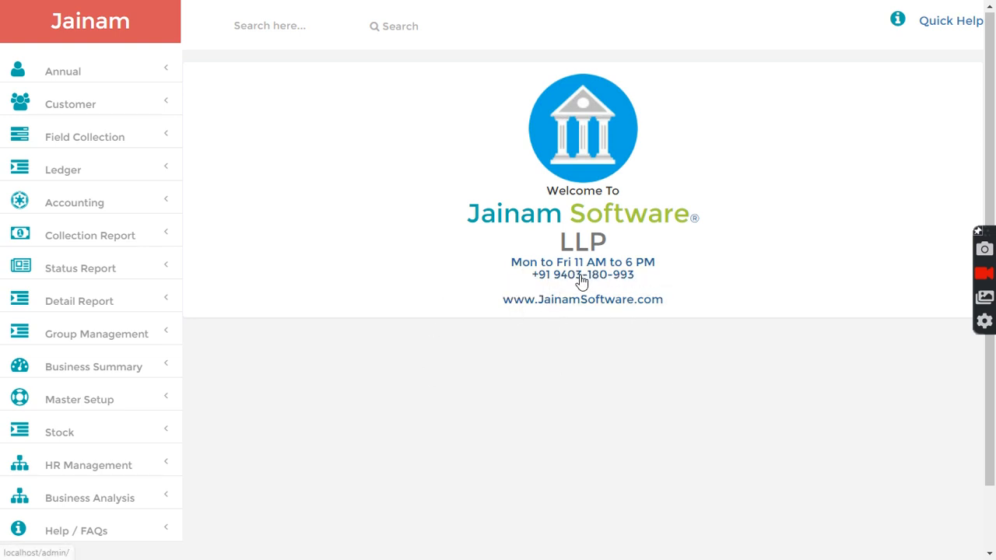